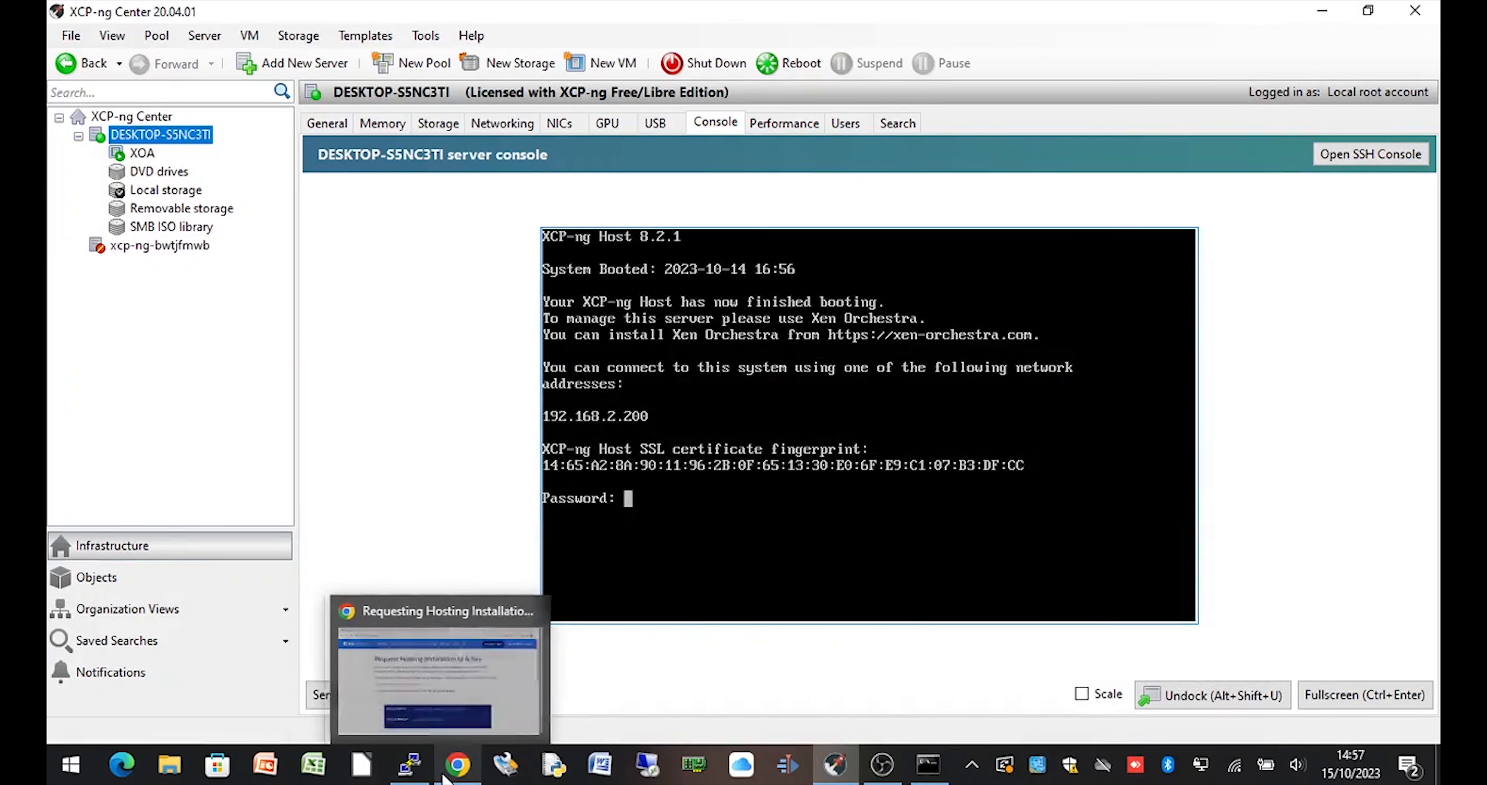
Start a new virtual machine on the DESKTOP-S5NC3TI host using the "Other install media" template
click(834, 757)
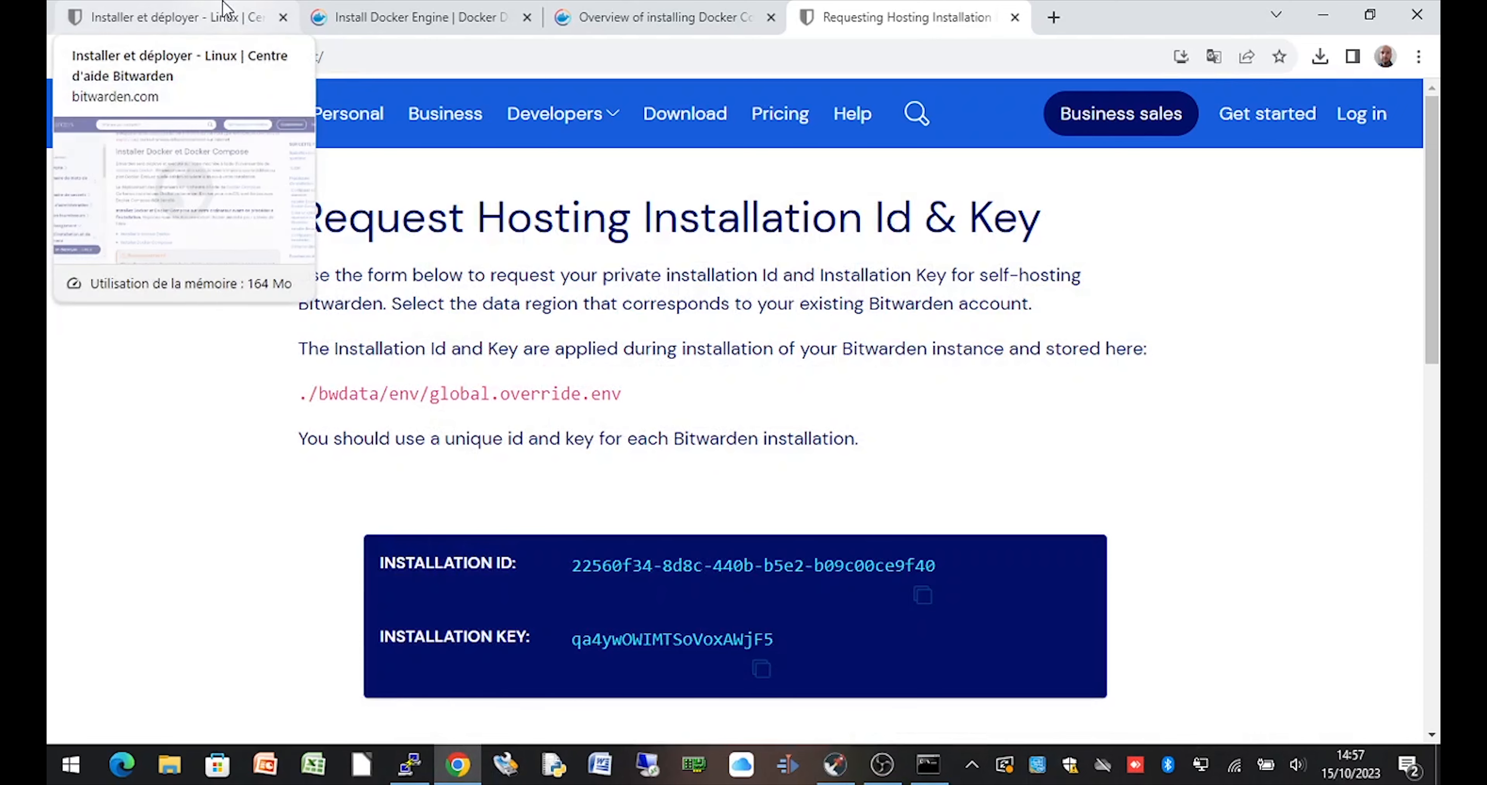
click(836, 768)
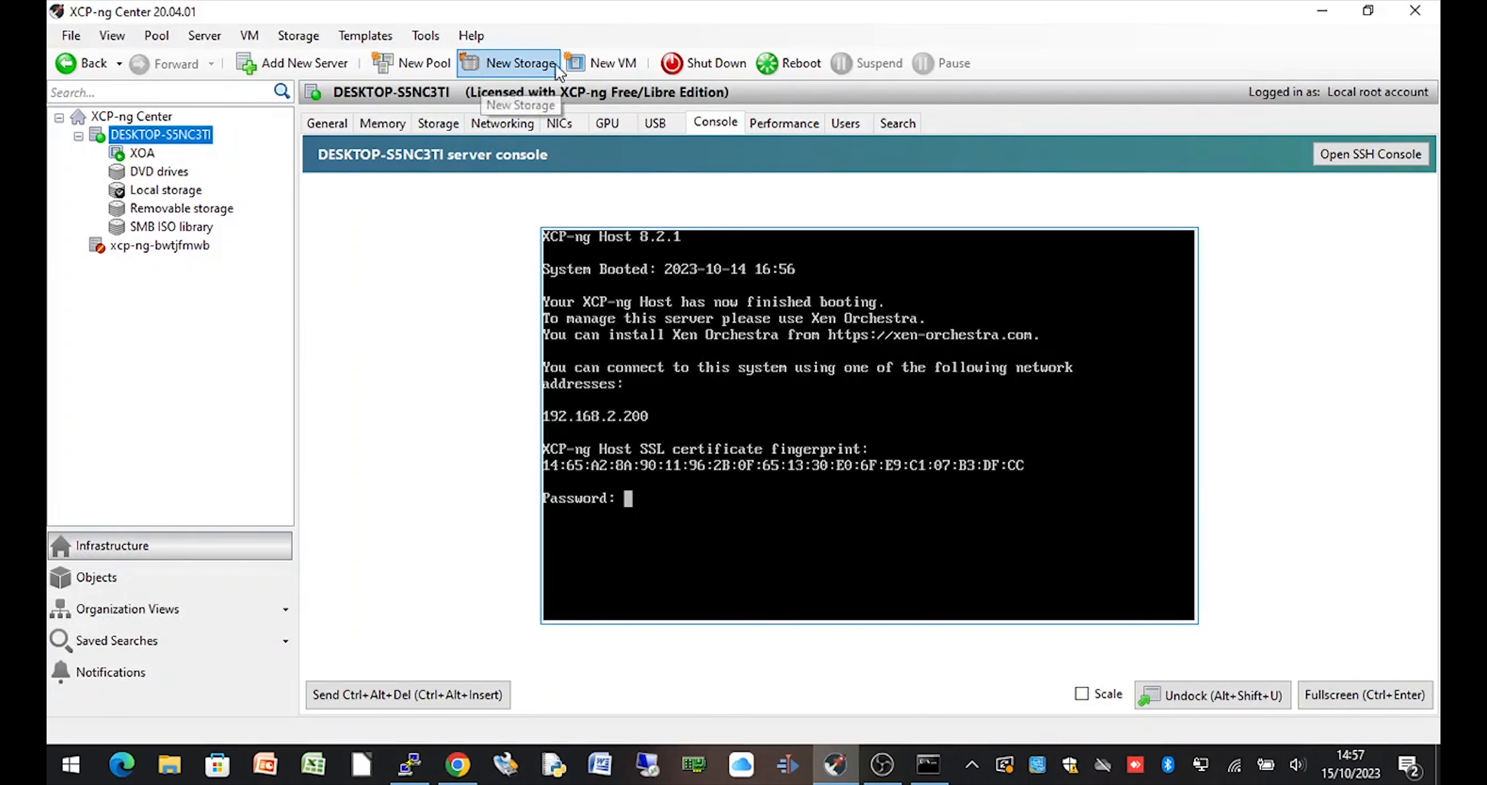
click(588, 71)
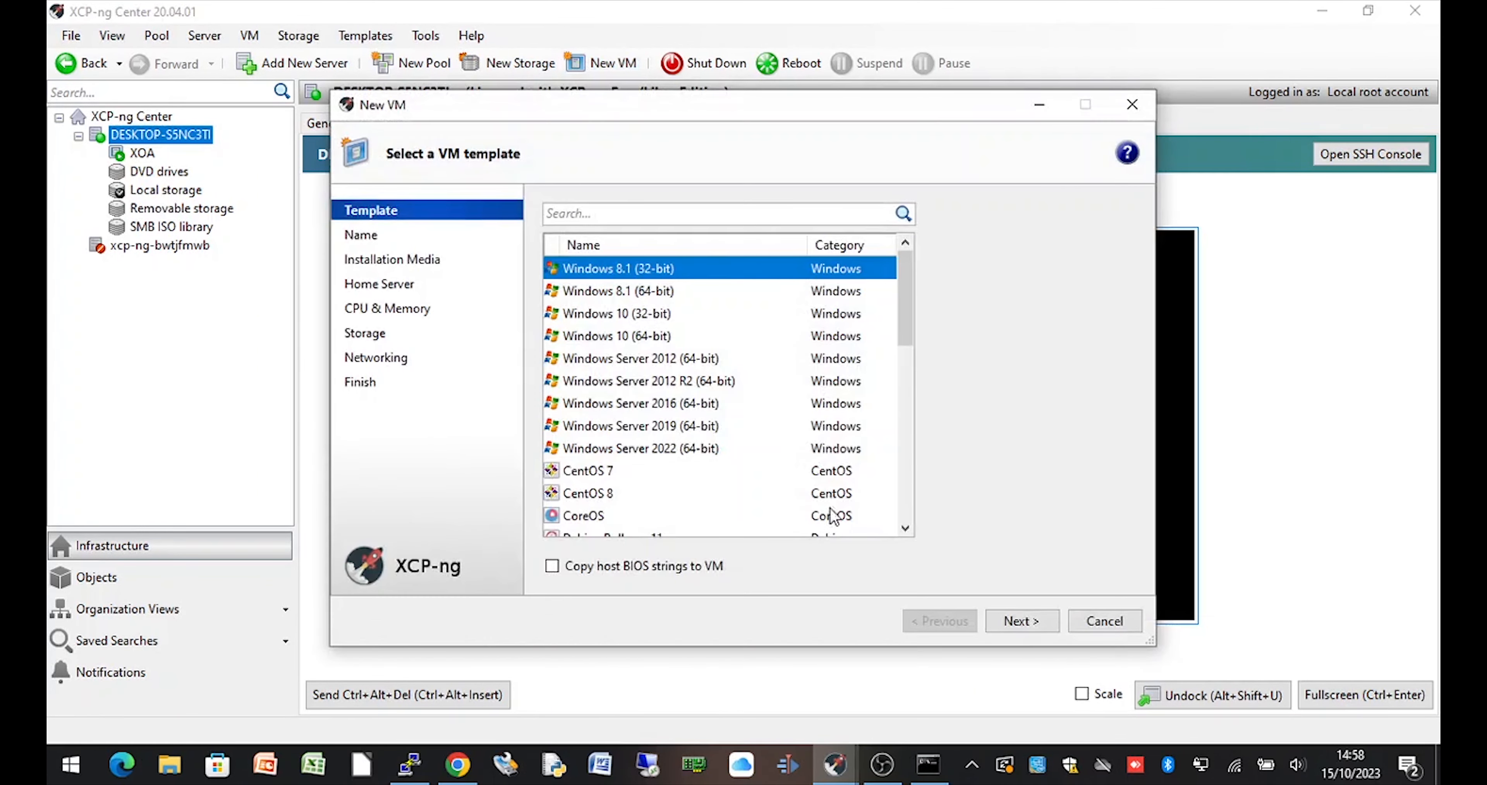
click(906, 528)
scroll(905, 528, down, 7)
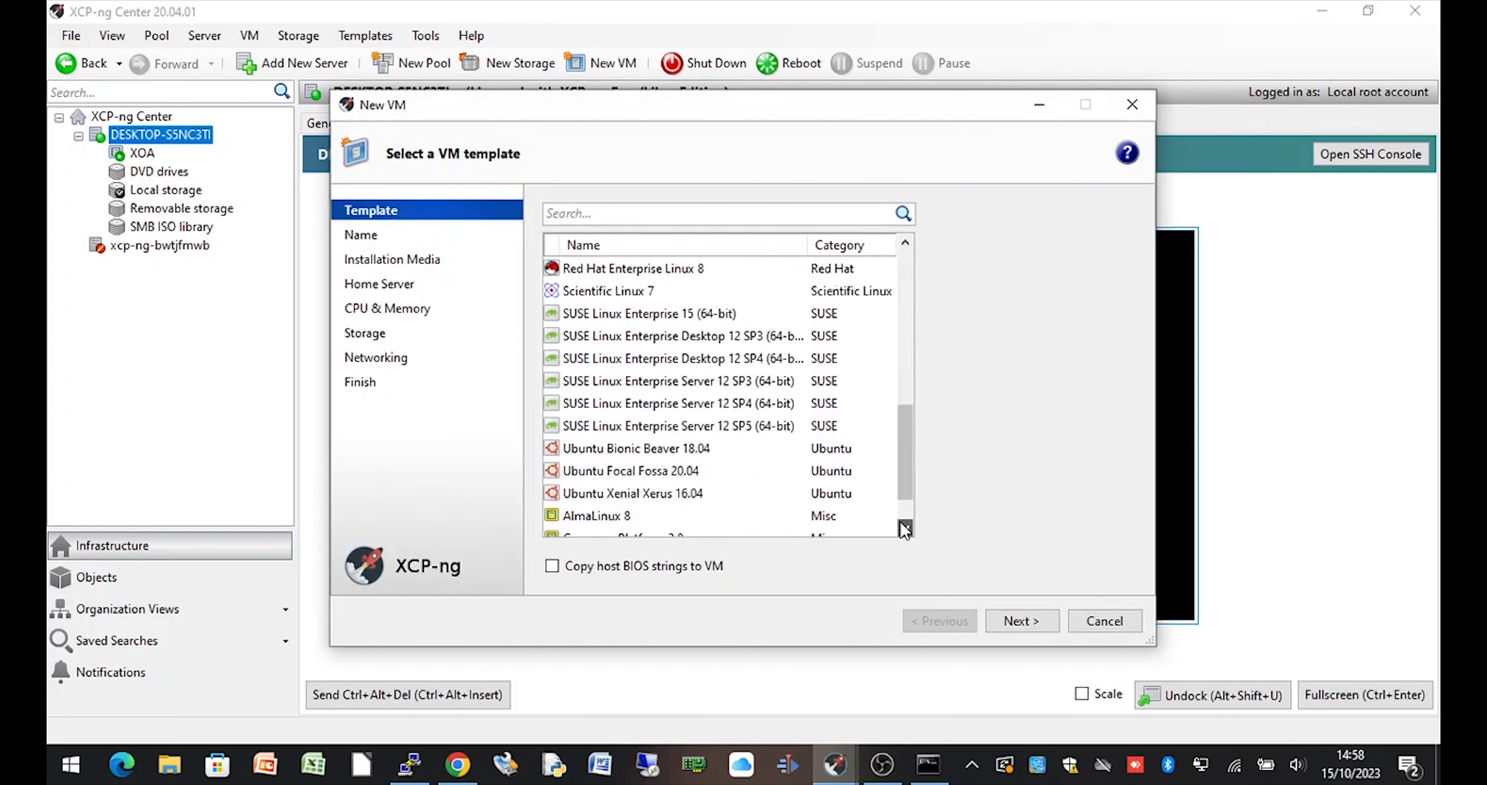
click(604, 494)
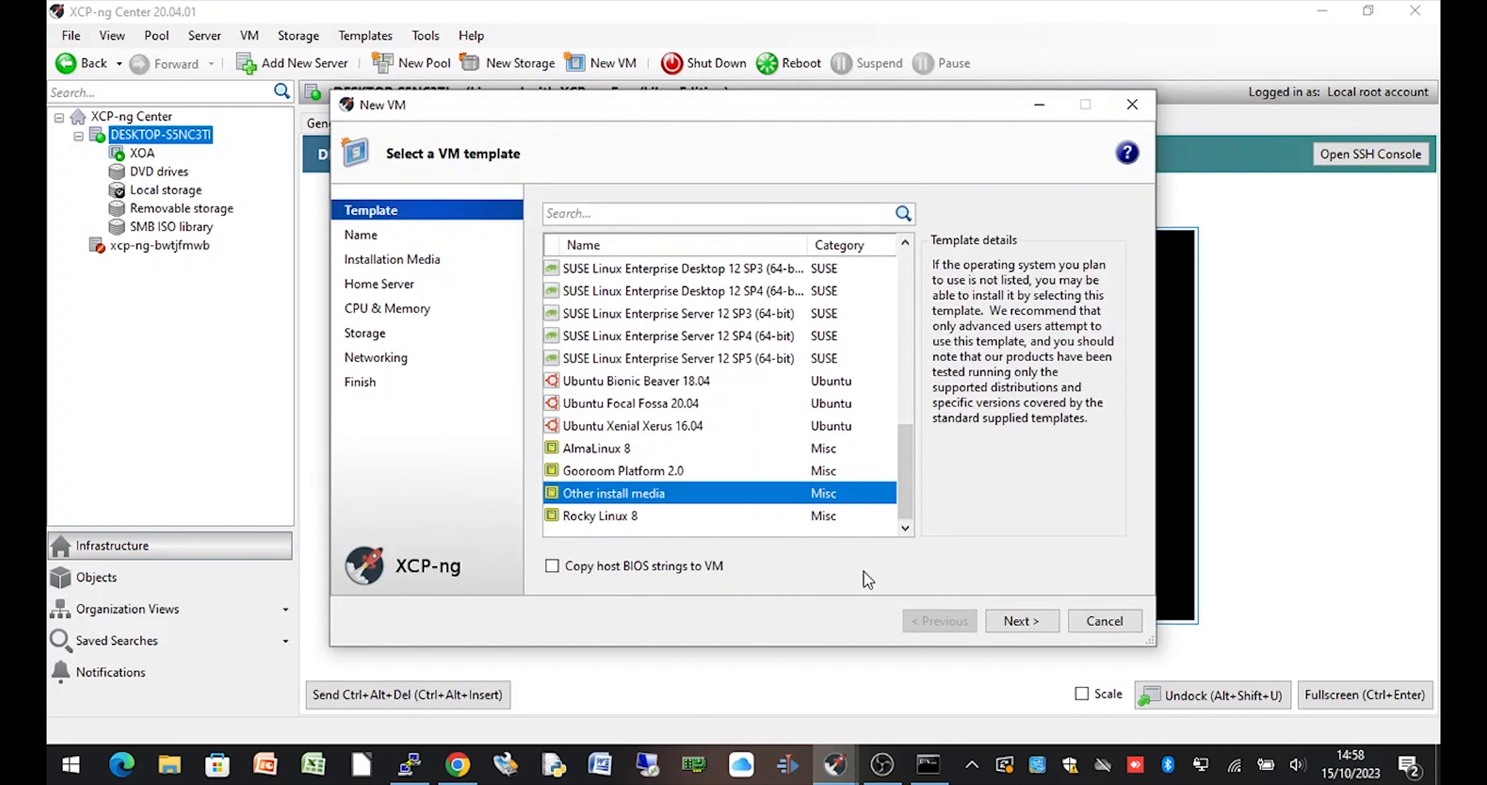
click(1018, 622)
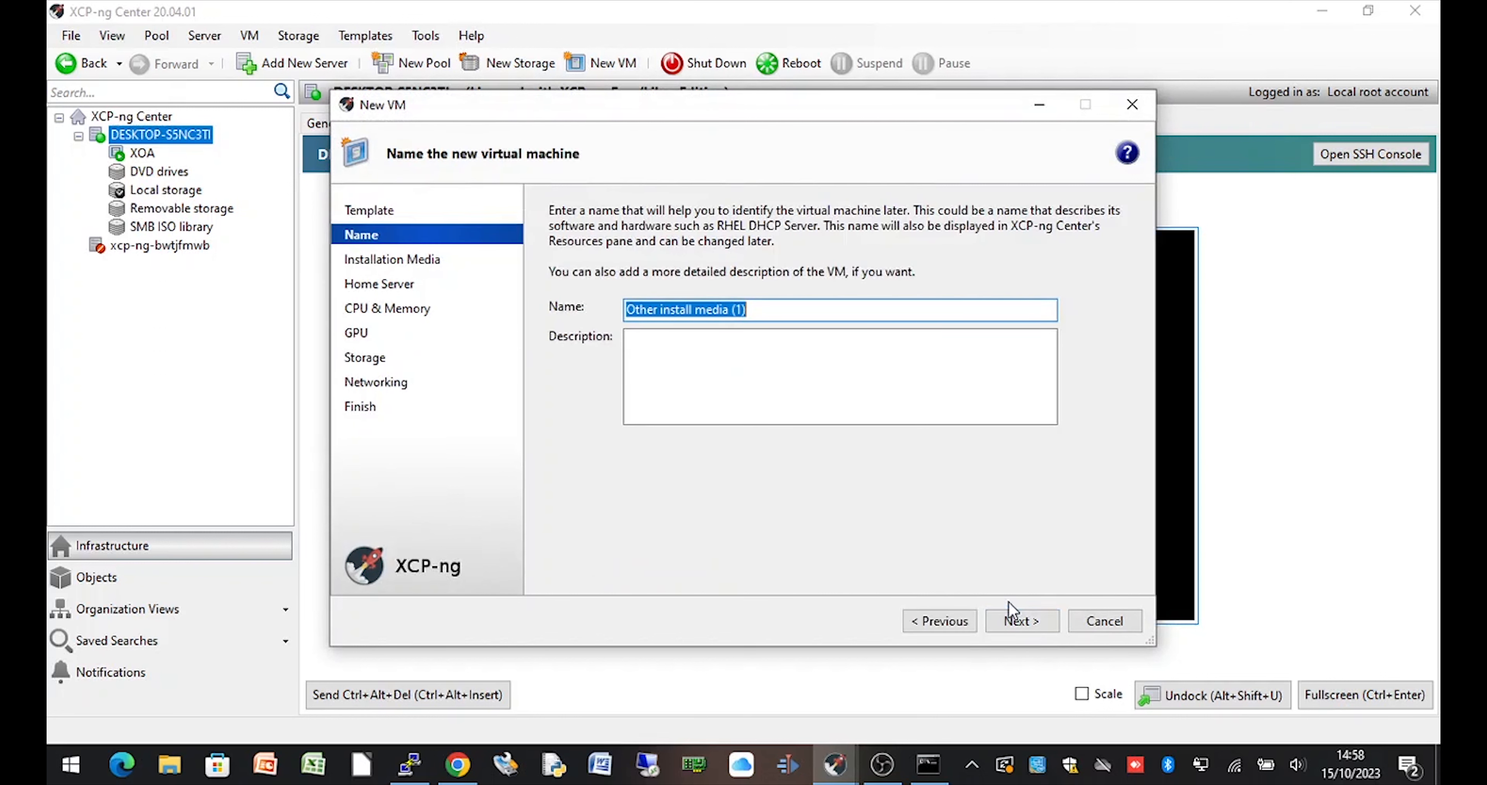
Name the new virtual machine bitwarden
key(BackSpace)
text(bit)
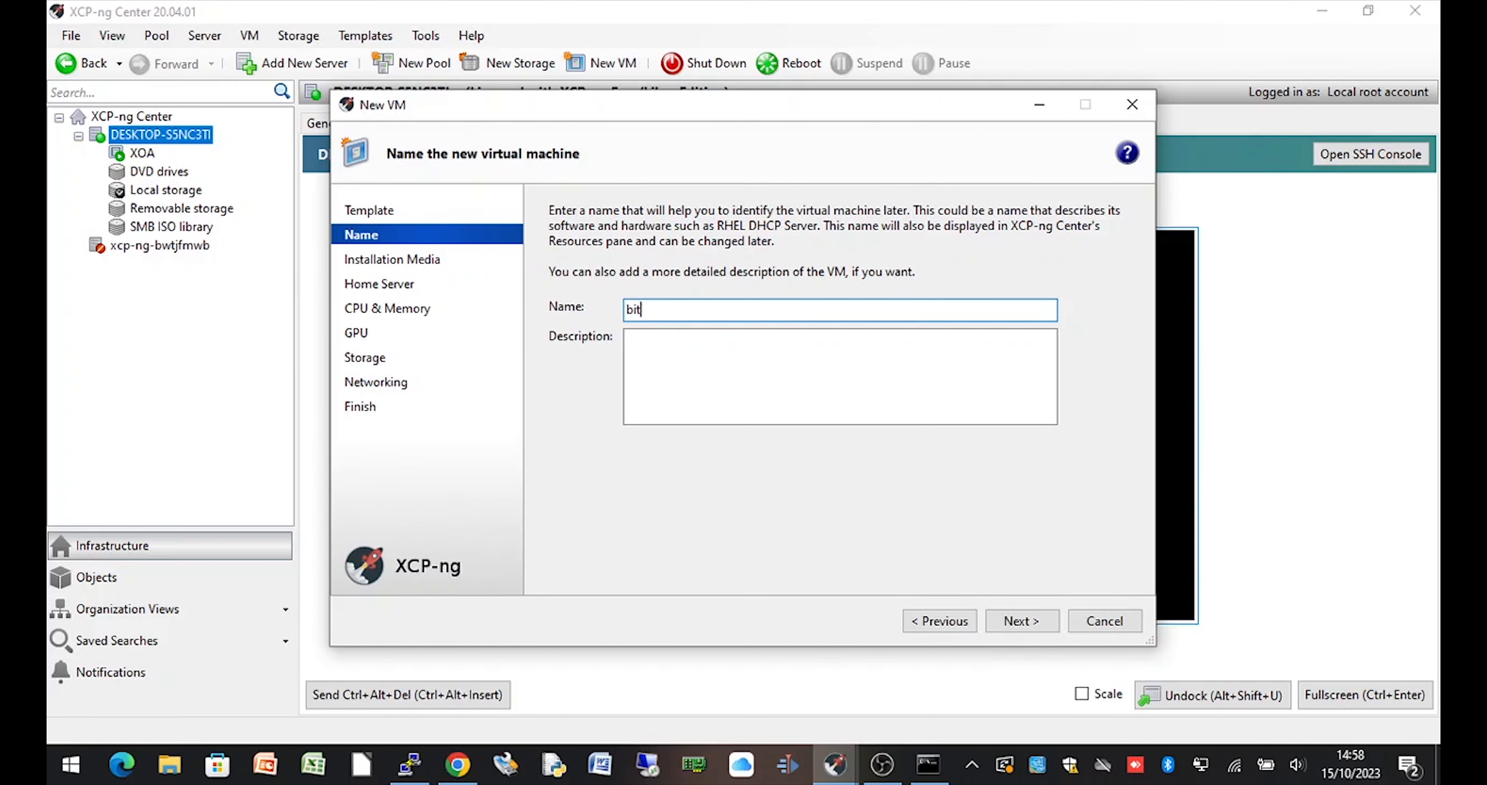
text(warden)
click(1026, 629)
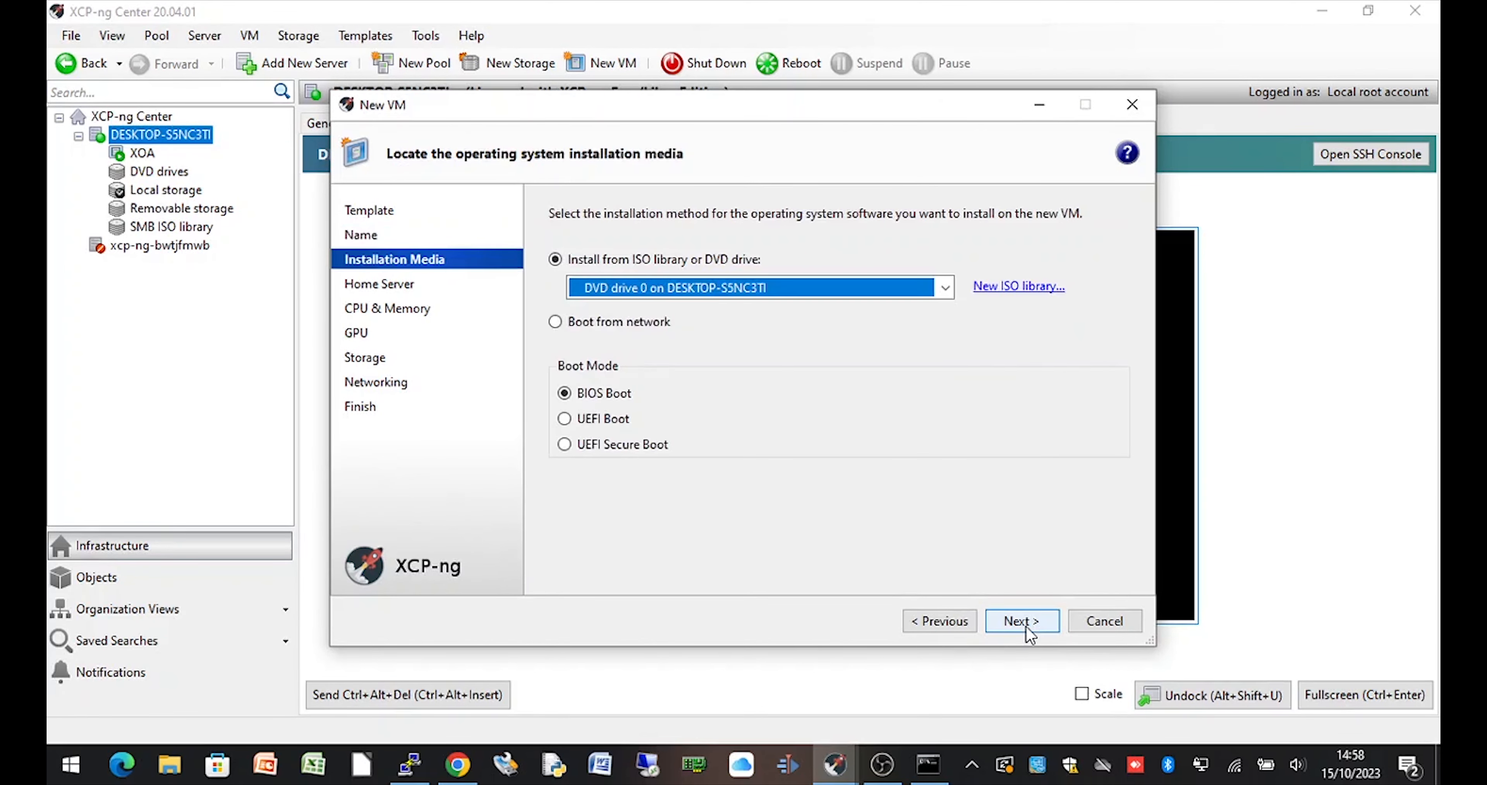
Choose ubuntu-22.04.2-live-server-amd64.iso from the SMB ISO library as installation media and keep the default boot mode and home server
click(945, 287)
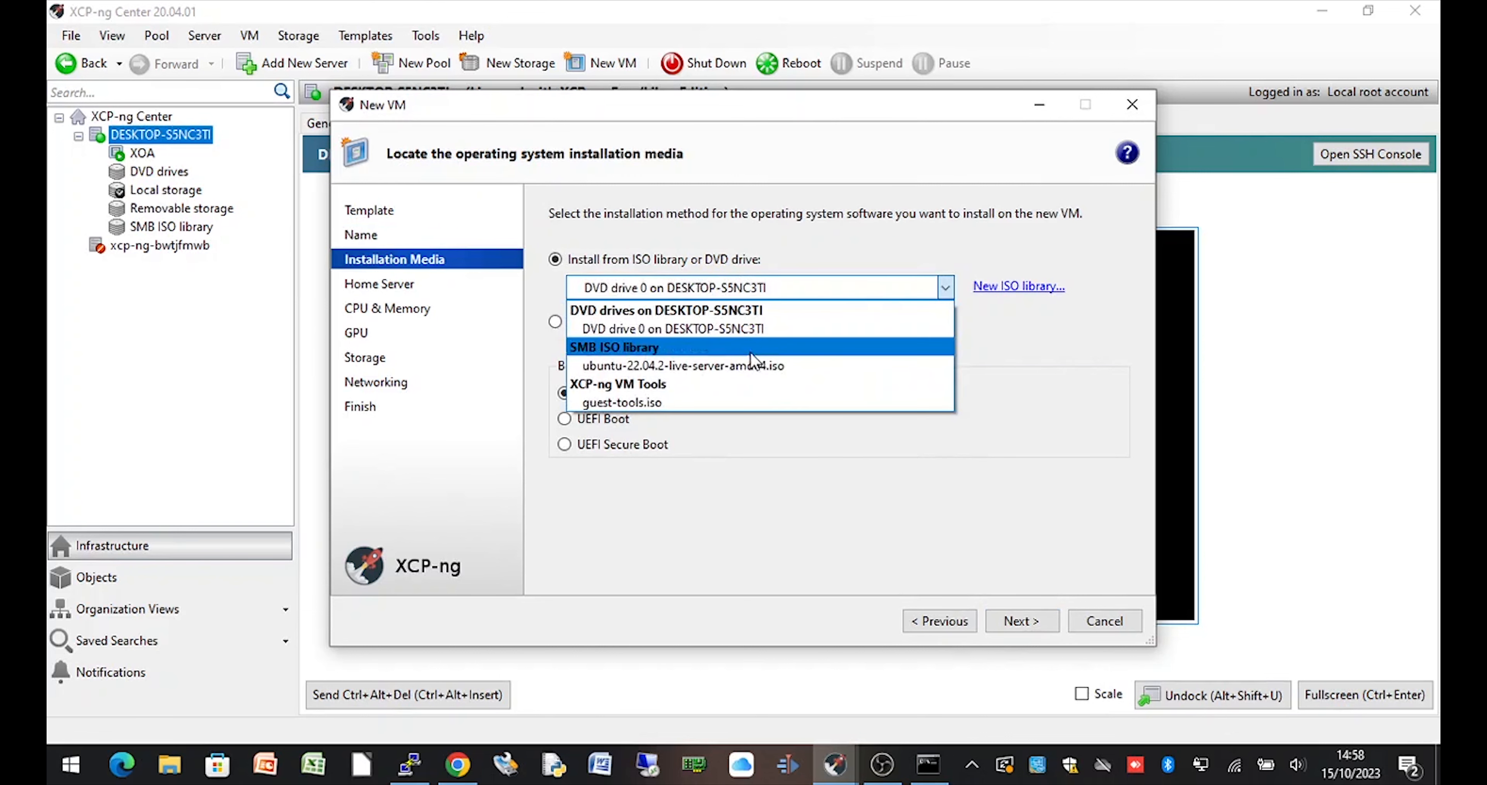
click(751, 365)
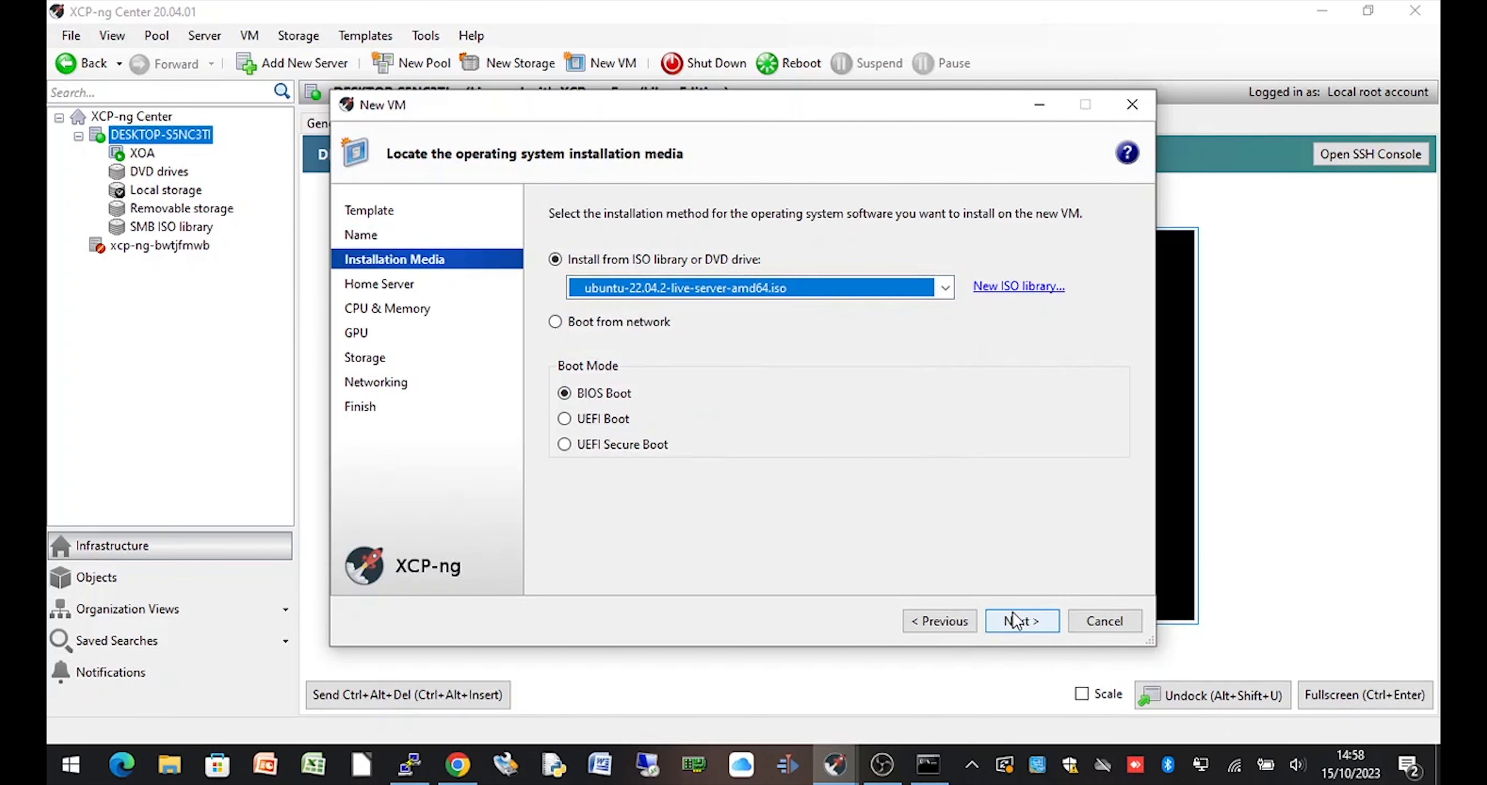
click(1017, 620)
click(1017, 620)
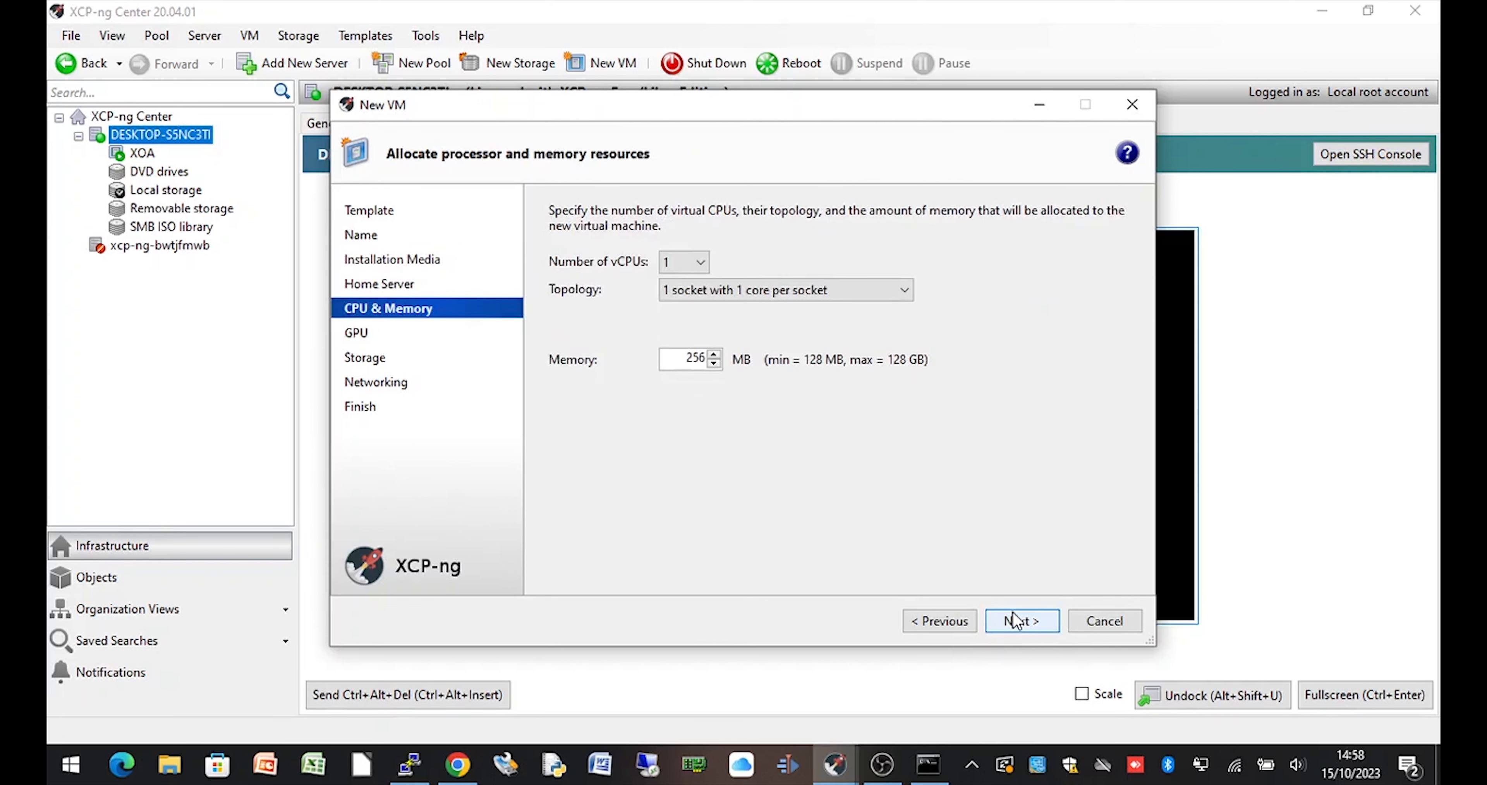
Raise the VM's memory to 4.9 GB with one vCPU and continue without a virtual GPU
click(714, 354)
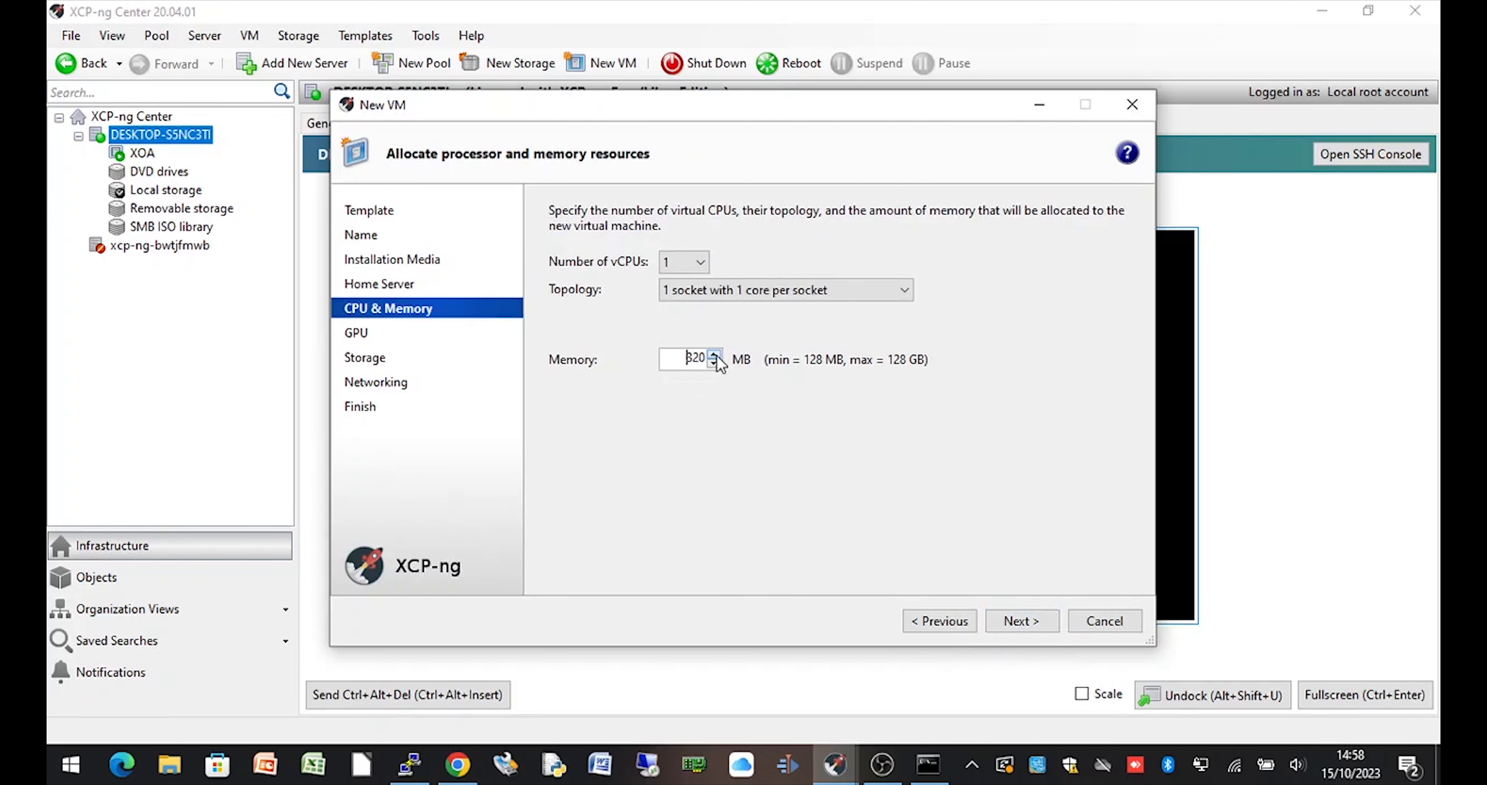
drag(716, 356, 716, 356)
click(1012, 620)
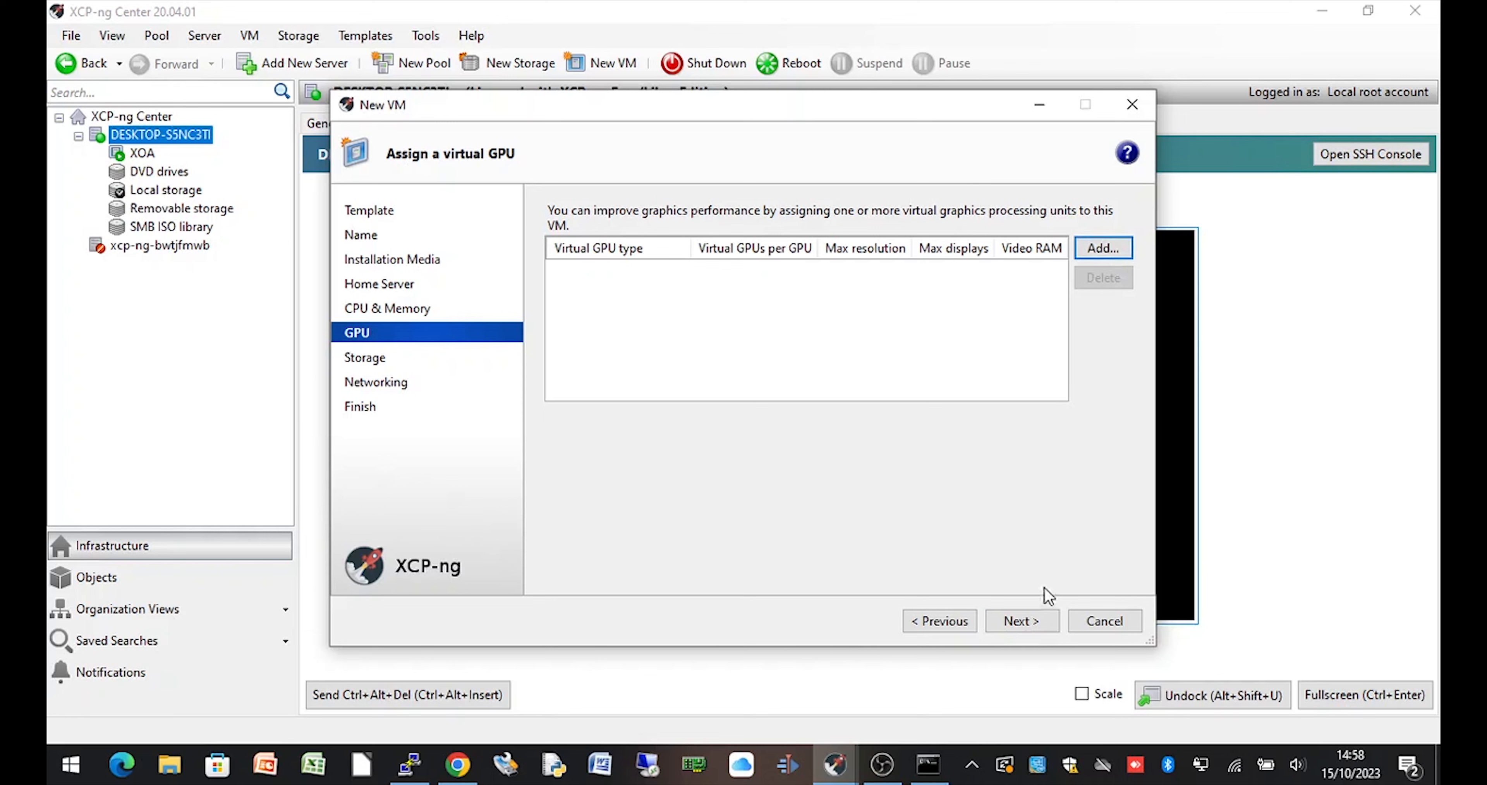
click(1031, 620)
Add a 40 GB virtual disk named bitwarden on the host's local storage
click(1094, 376)
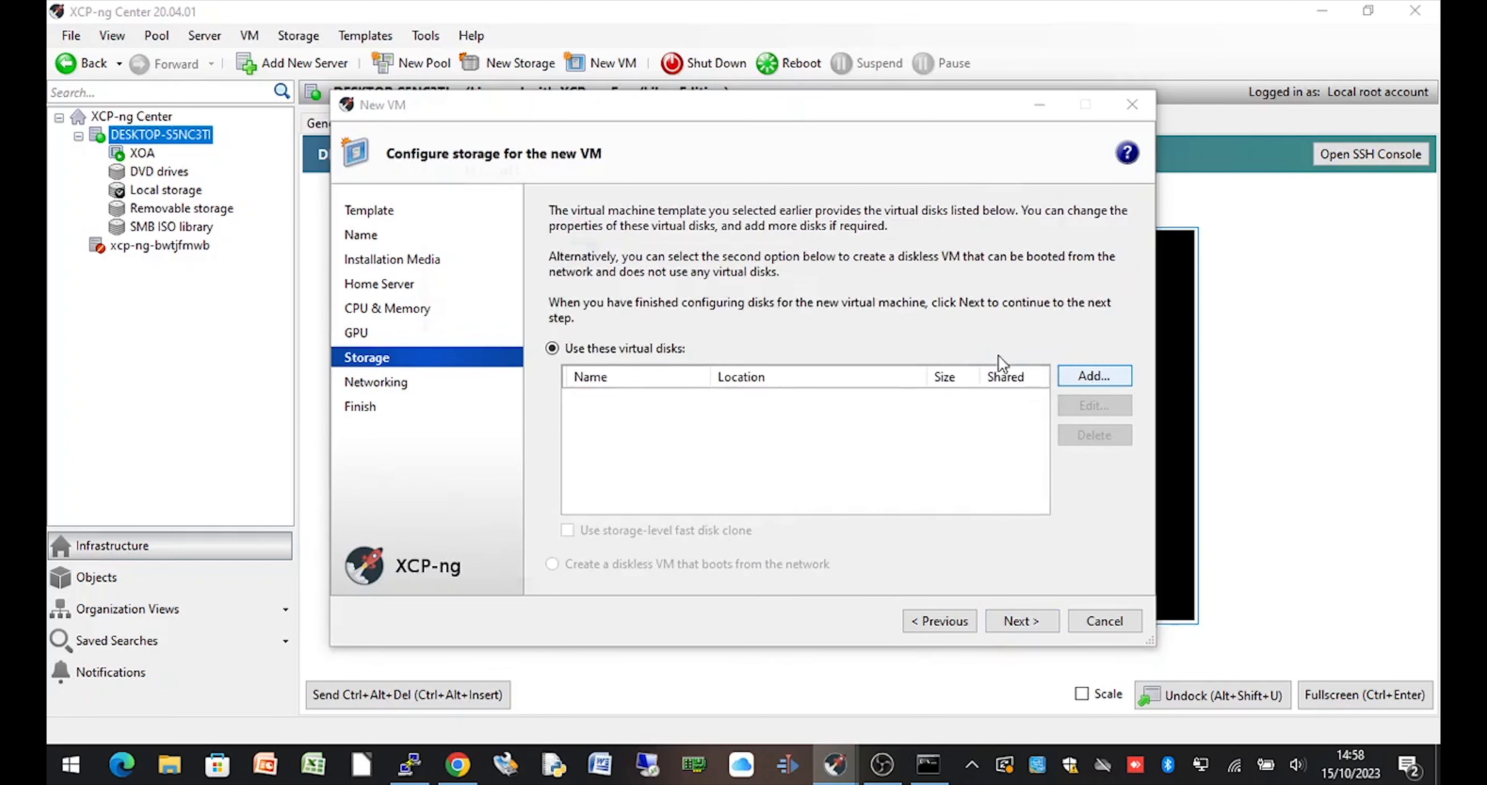
key(BackSpace)
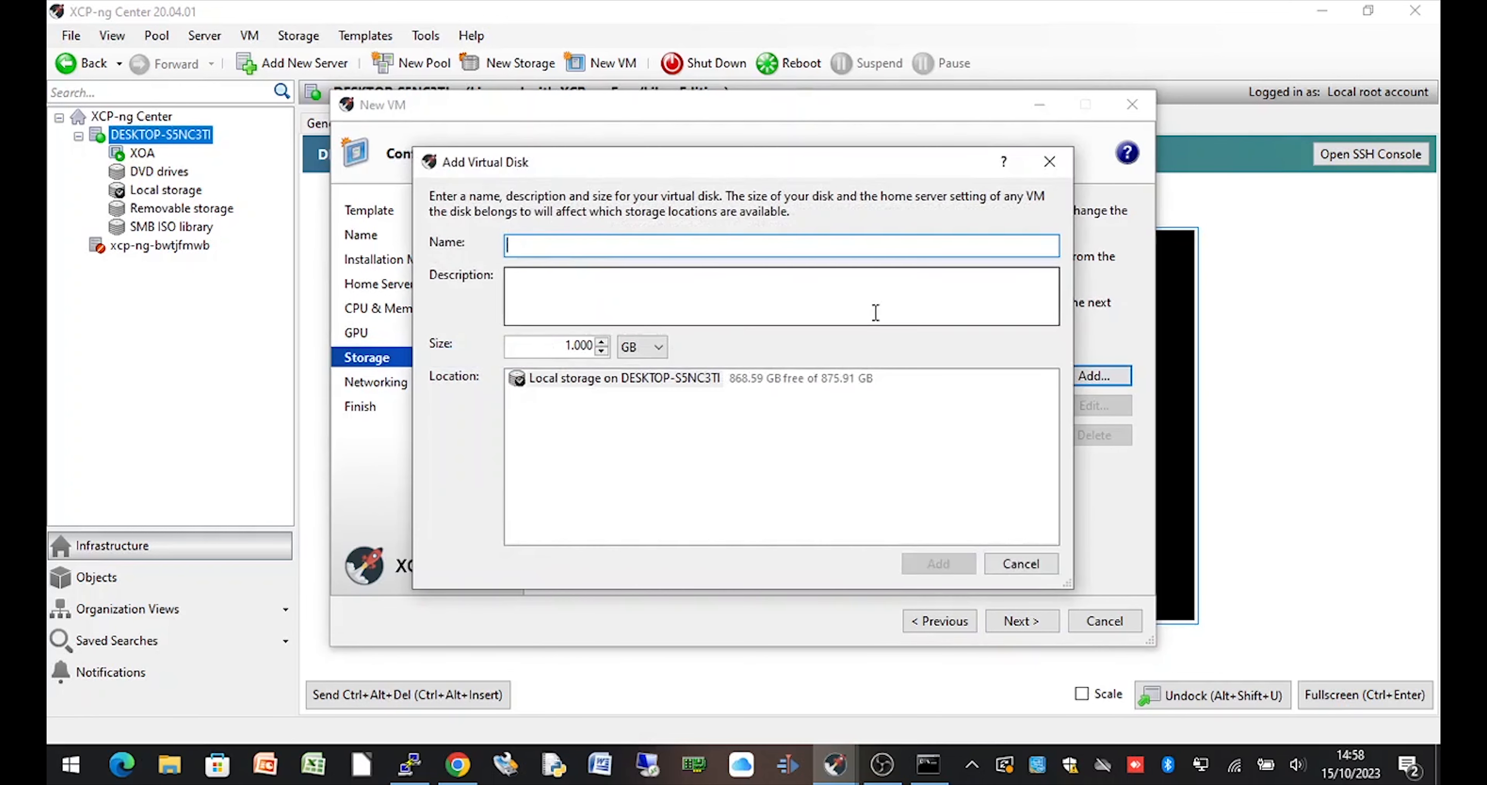
text(bitwarden)
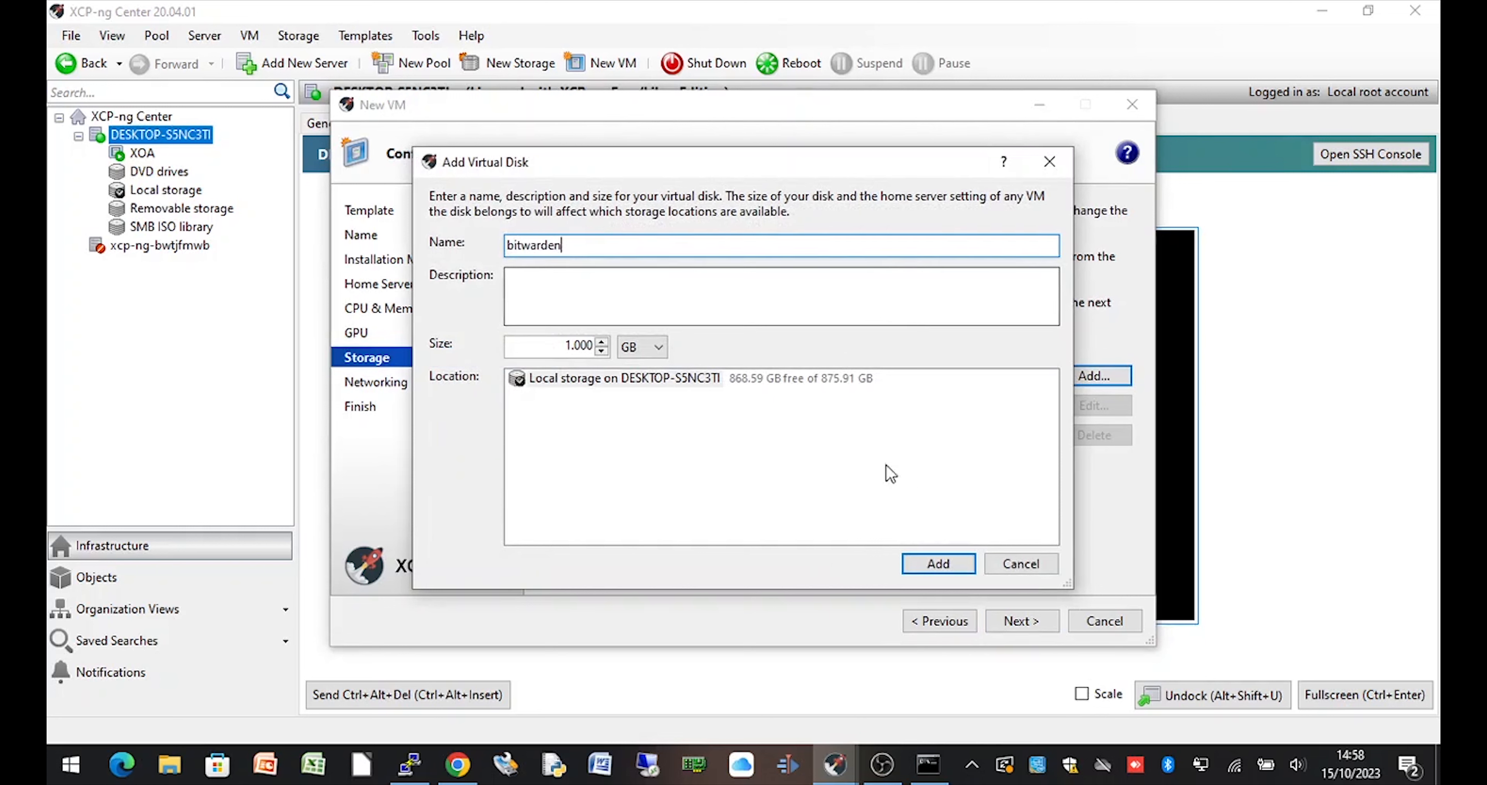
click(604, 342)
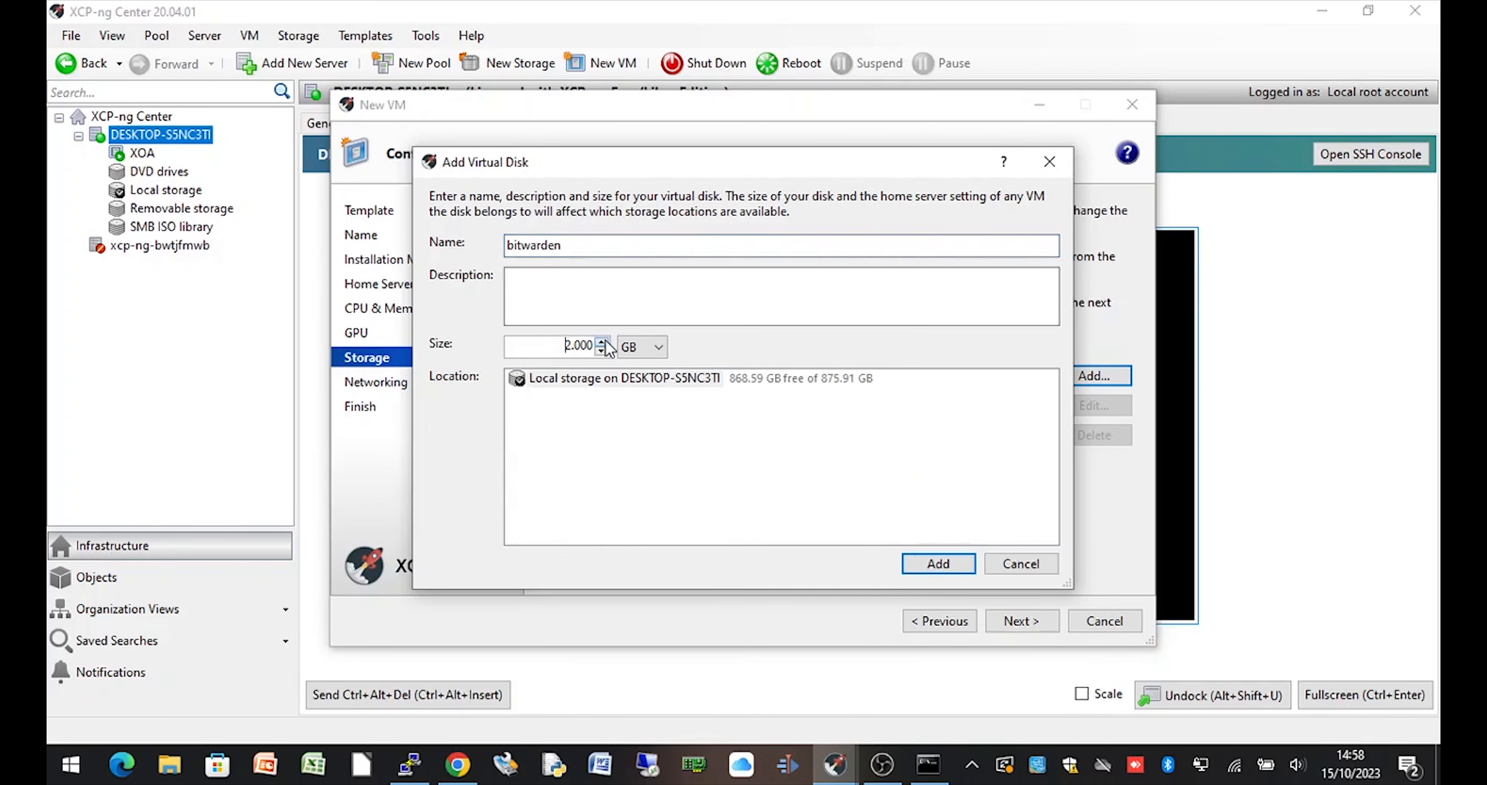
click(604, 341)
click(603, 343)
click(938, 562)
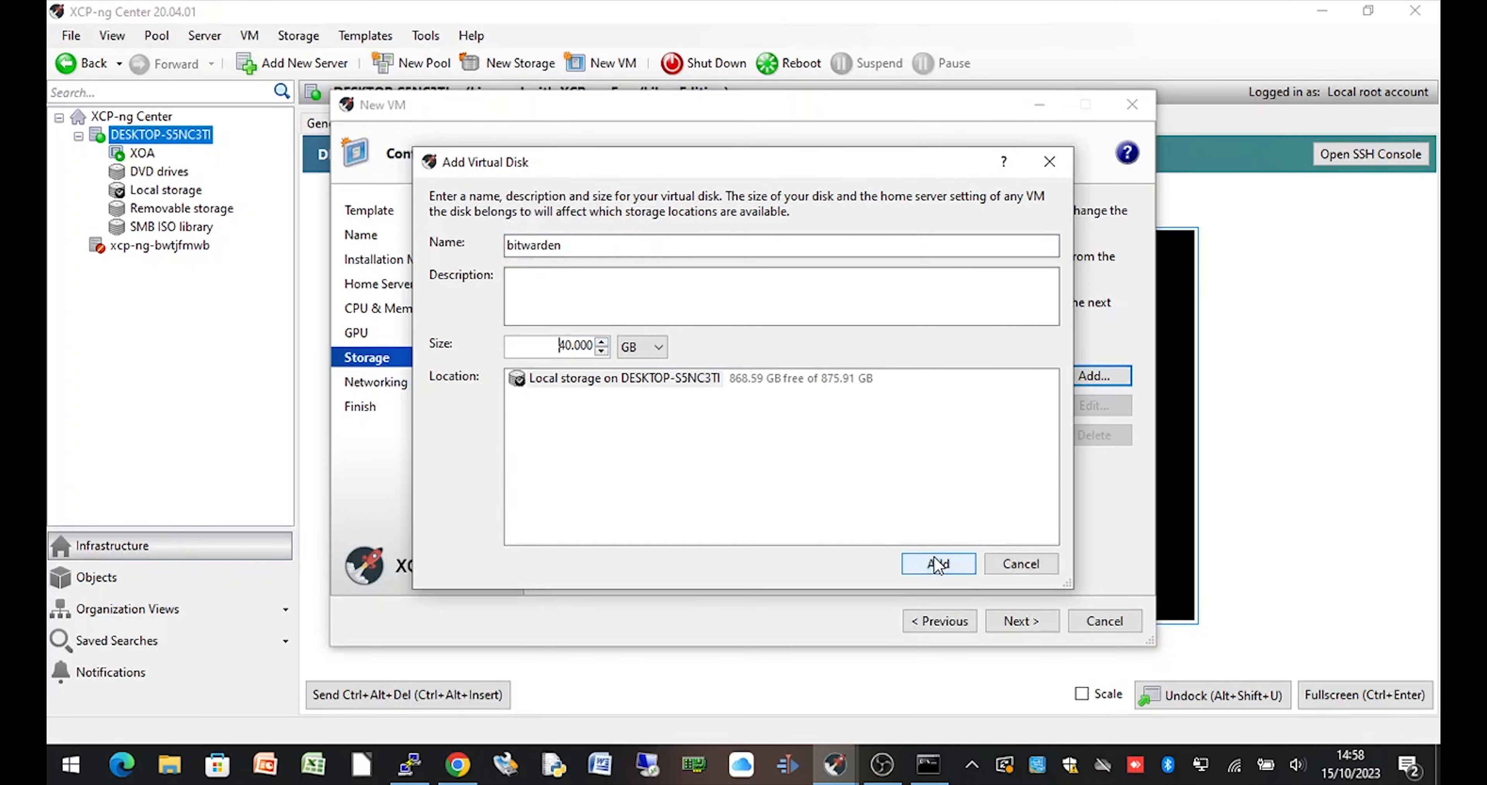
Accept the storage and default networking settings and create the VM with automatic start enabled
click(1021, 623)
click(1033, 623)
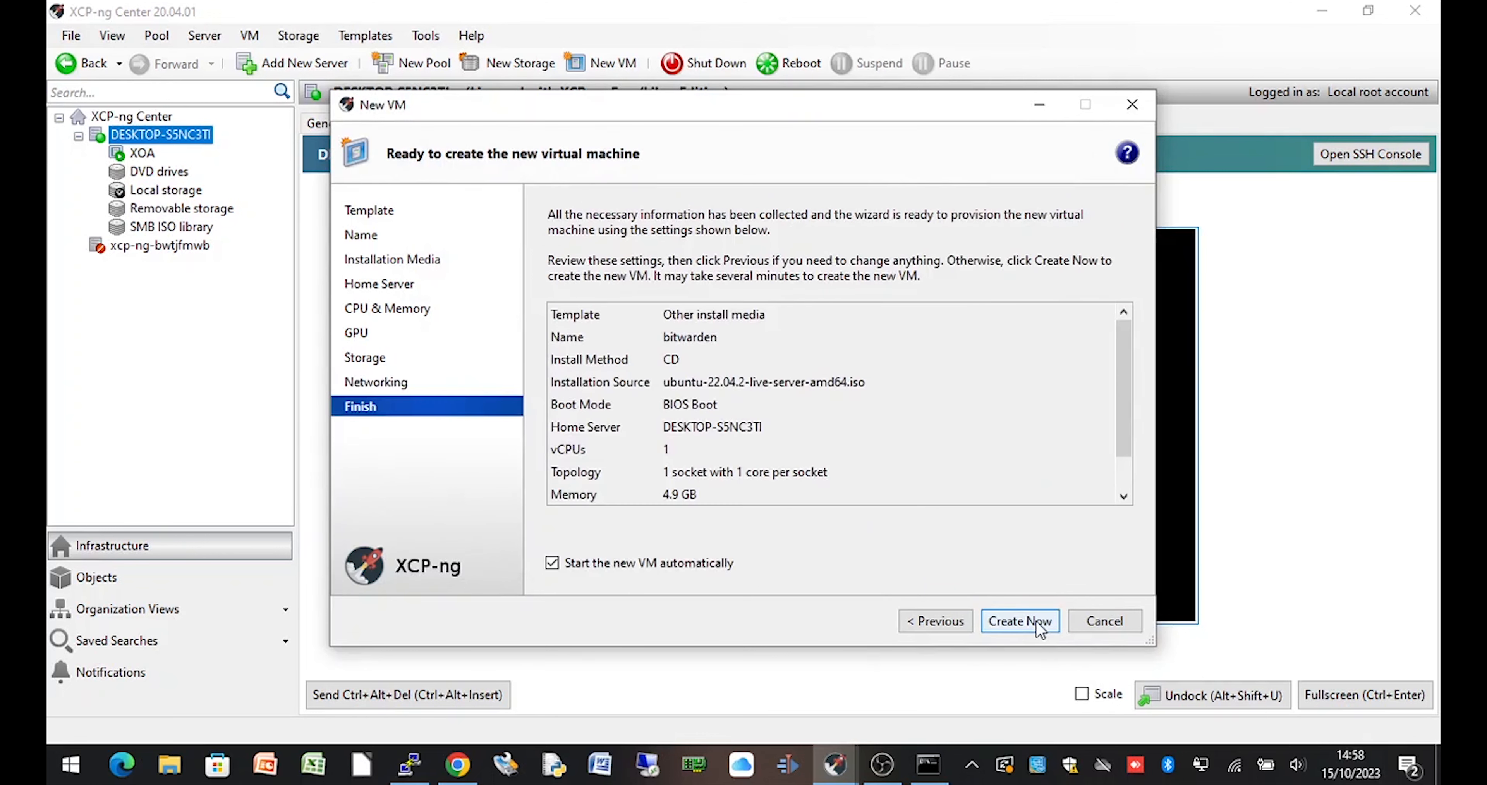
click(1039, 625)
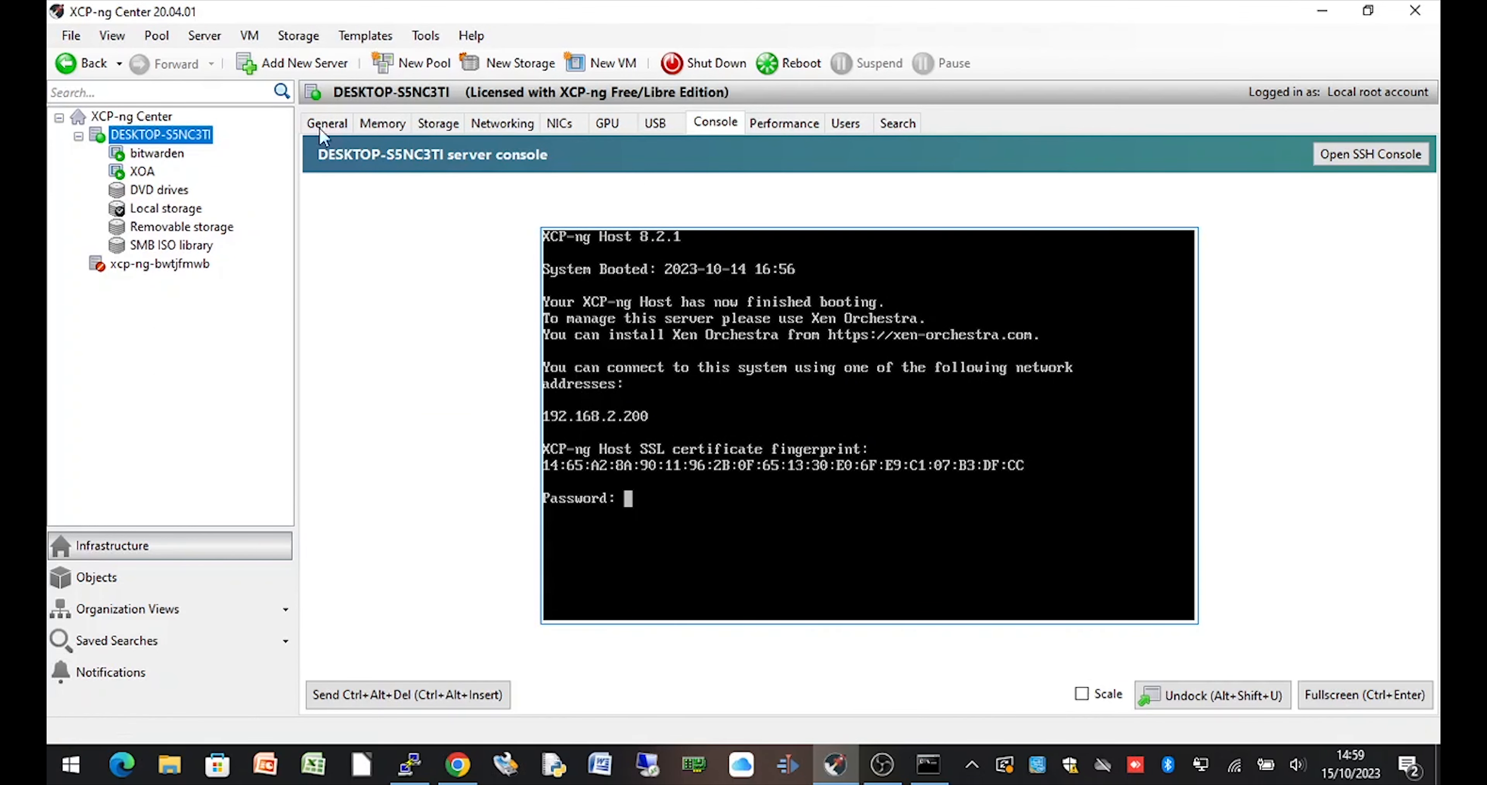
Show the bitwarden VM's console in full screen and boot the "Try or Install Ubuntu Server" entry
click(157, 153)
click(586, 124)
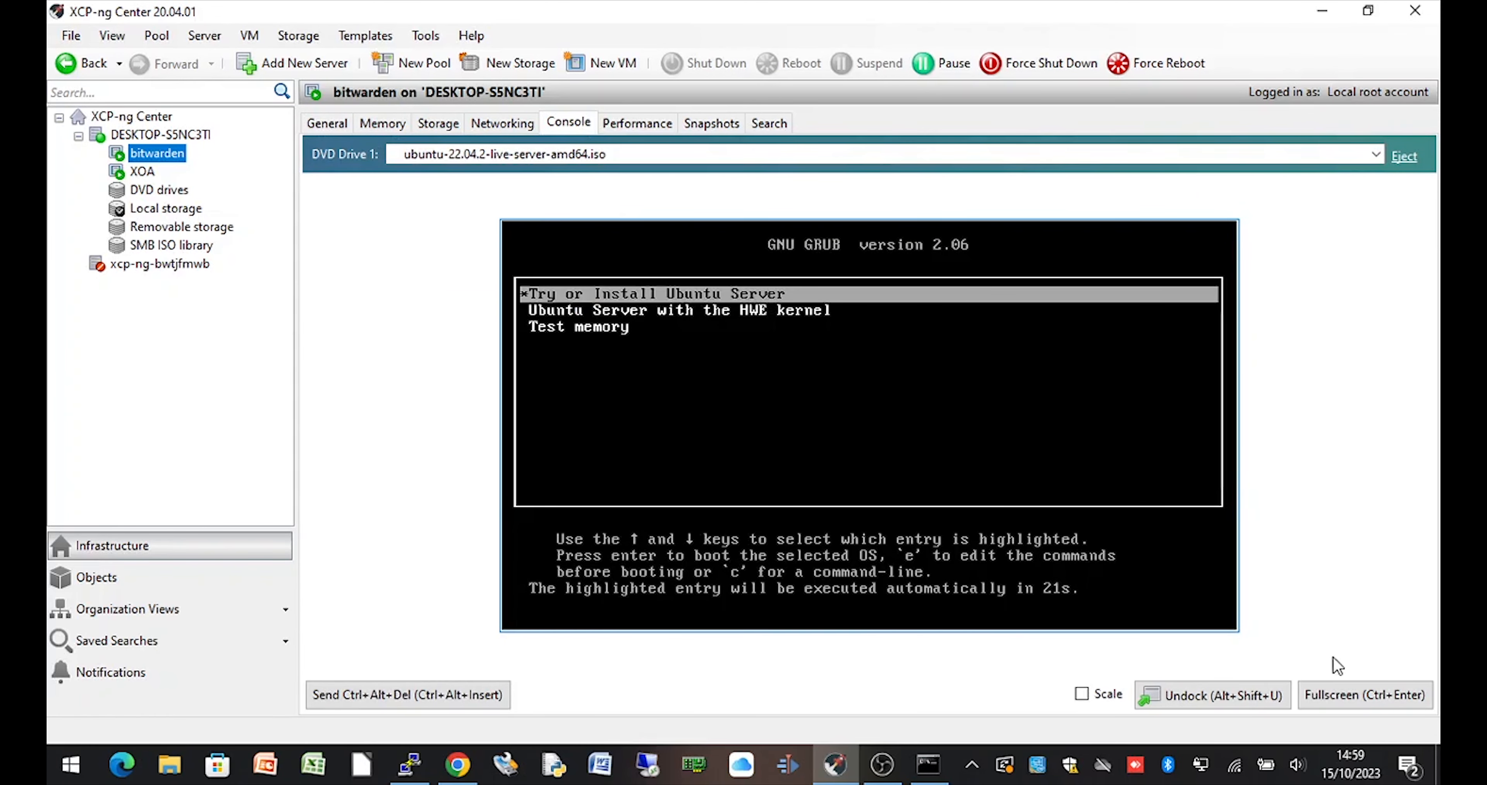
click(1348, 695)
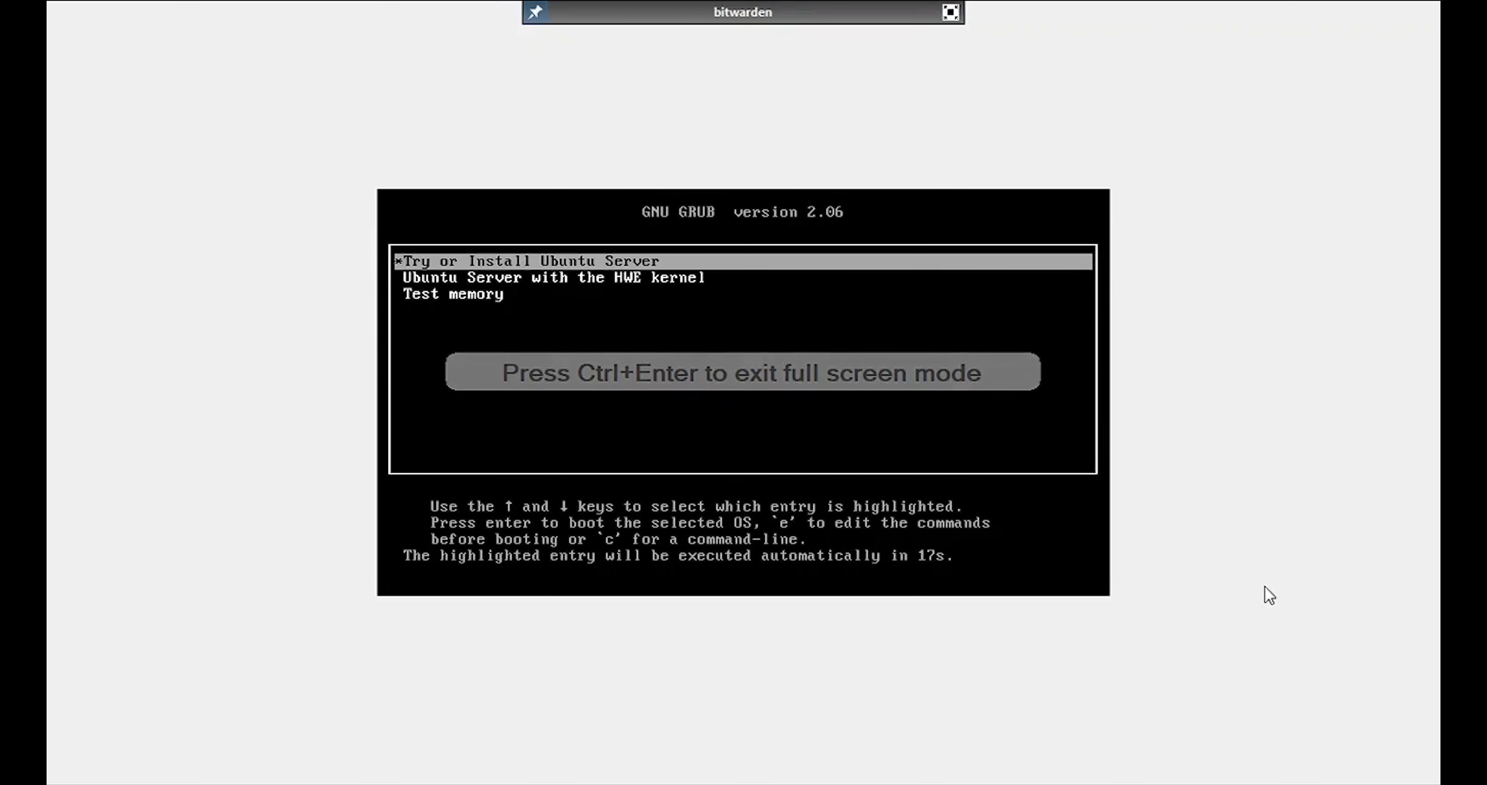
key(Return)
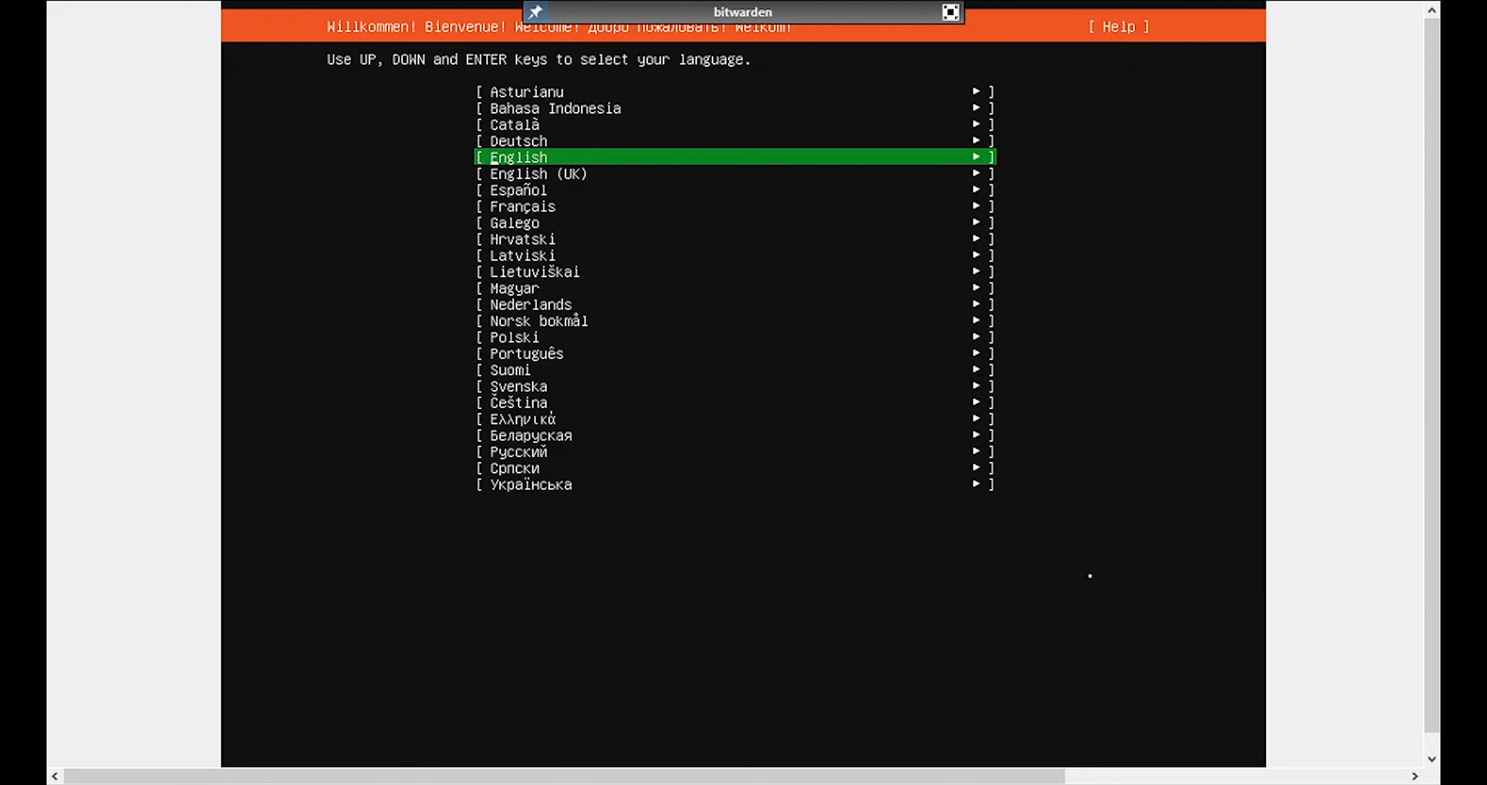
Choose Français as the installer language and update to the new installer version
key(Down)
key(Down)
key(Down)
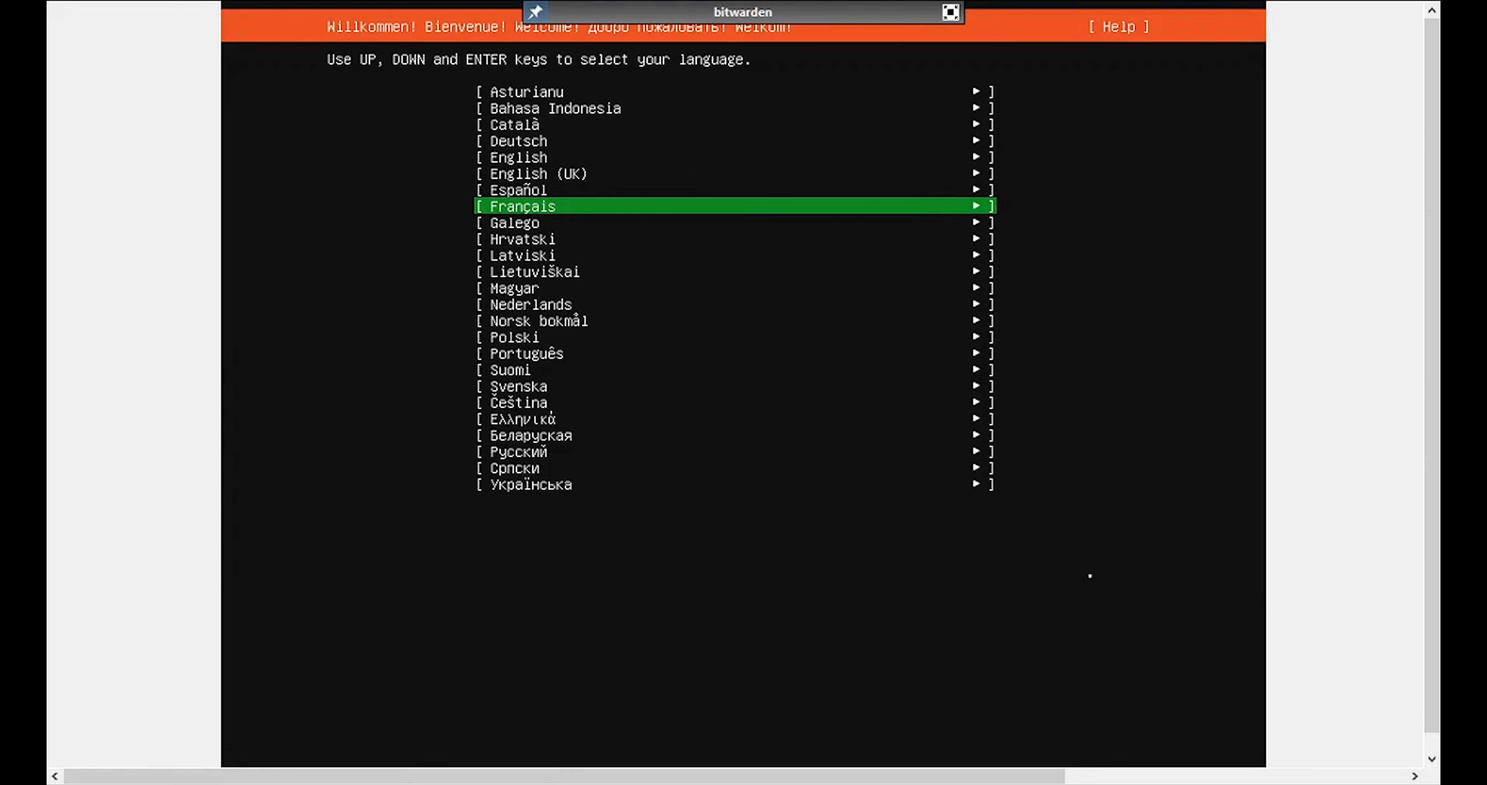
key(Return)
key(Up)
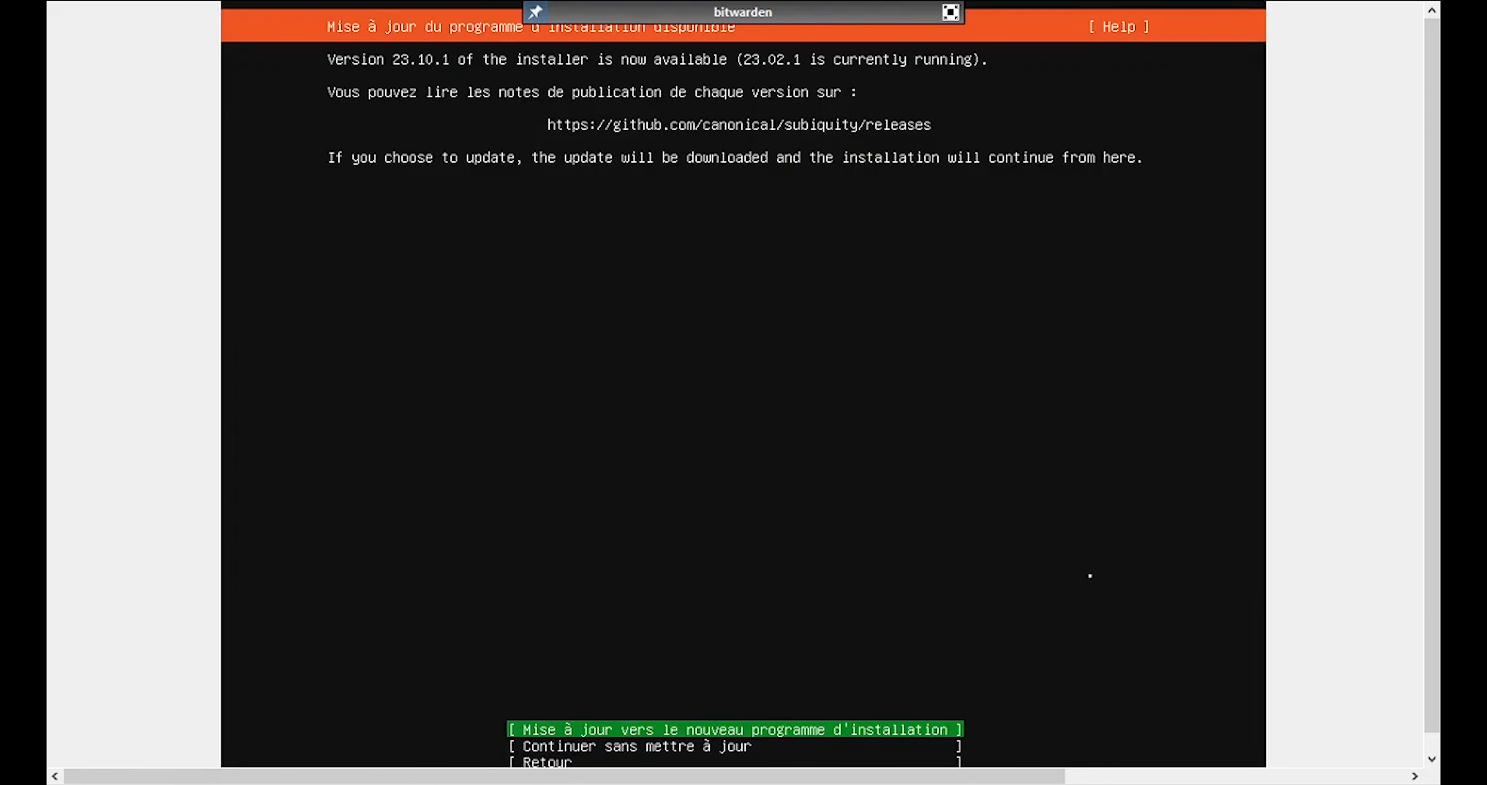
key(Return)
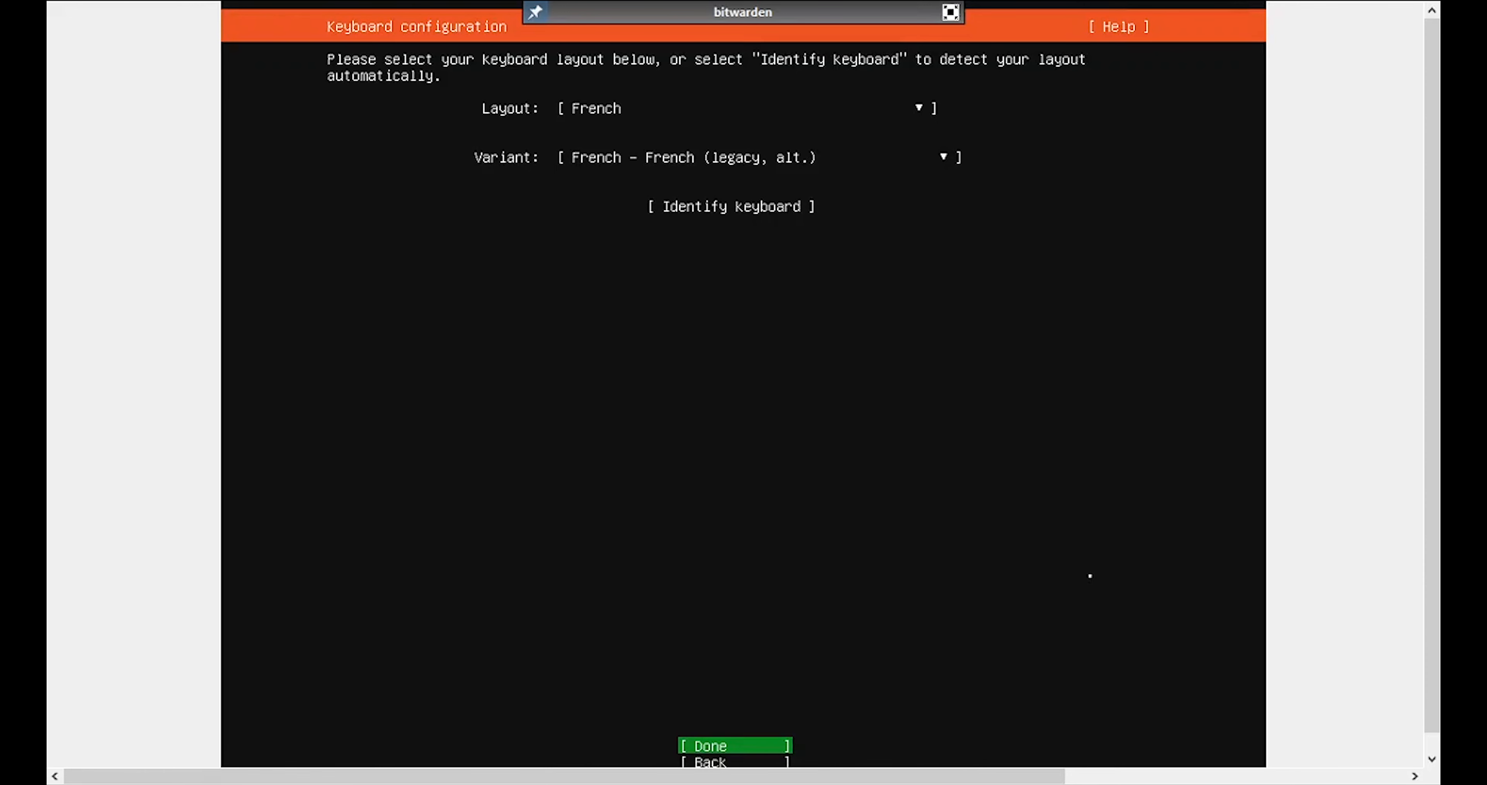
Start the automatic keyboard identification from the installer's keyboard configuration screen
key(Down)
key(Up)
key(Up)
key(Up)
key(Up)
key(Up)
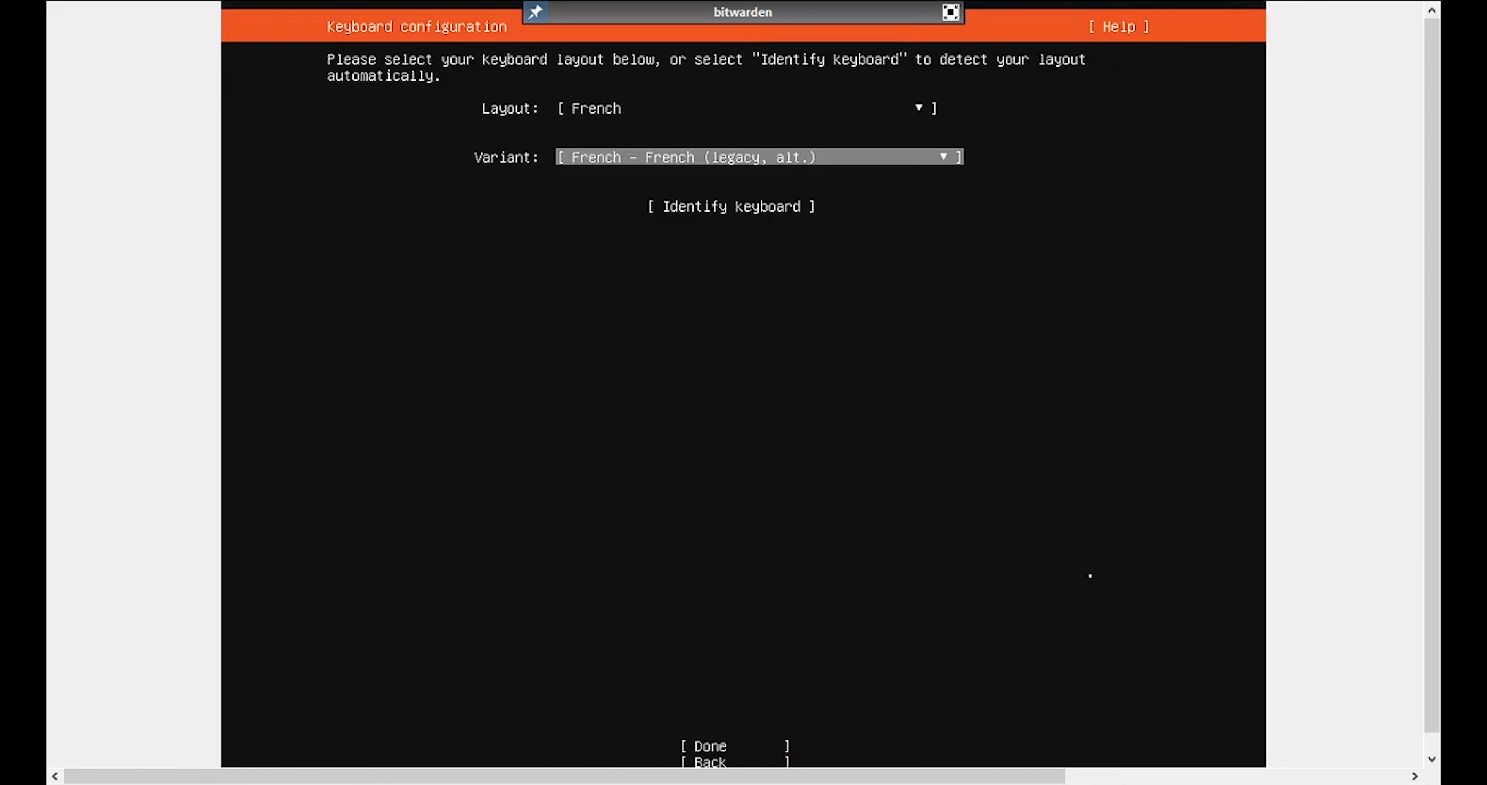
key(Down)
key(Down)
key(Down)
key(Up)
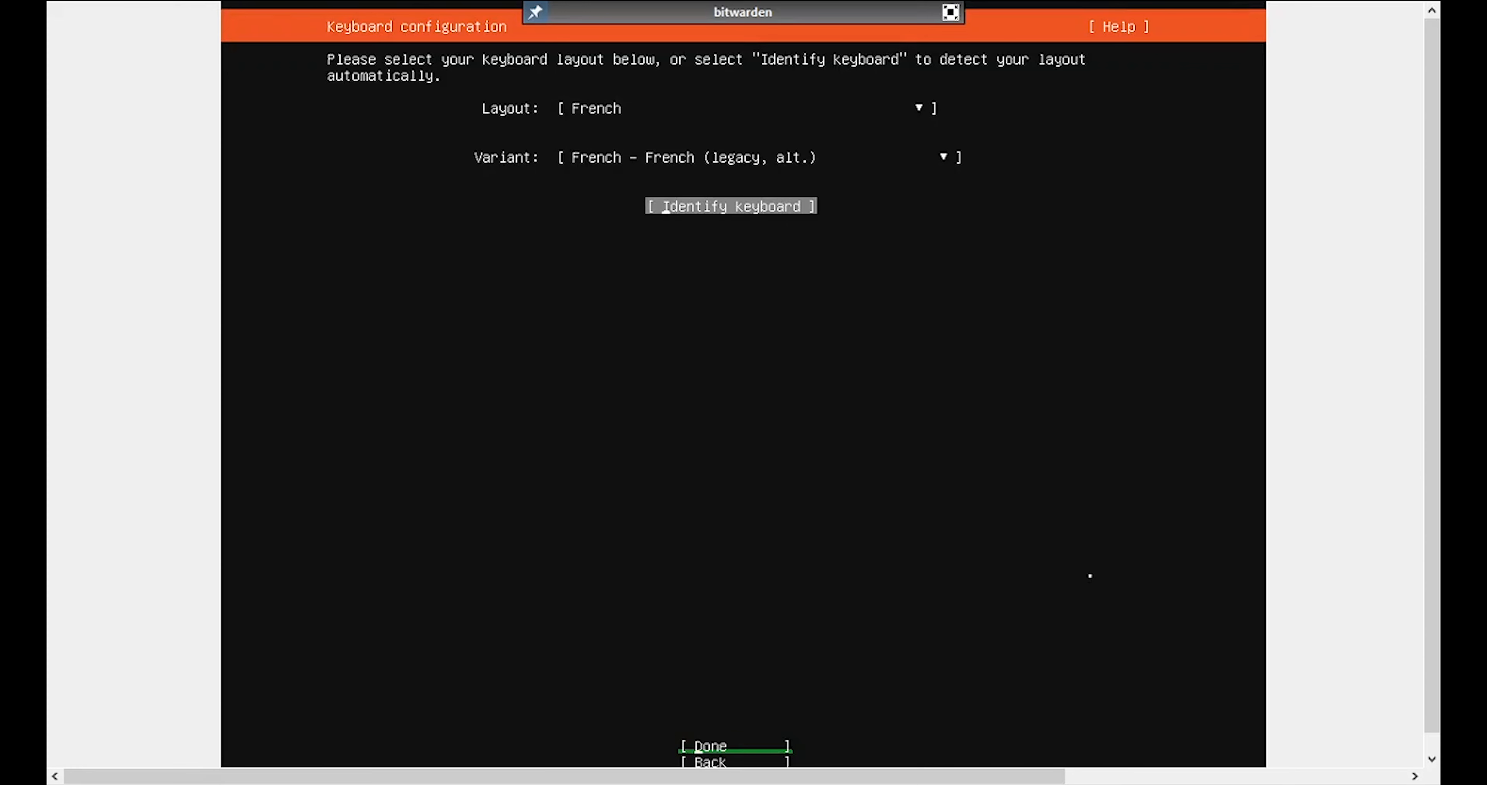
key(Return)
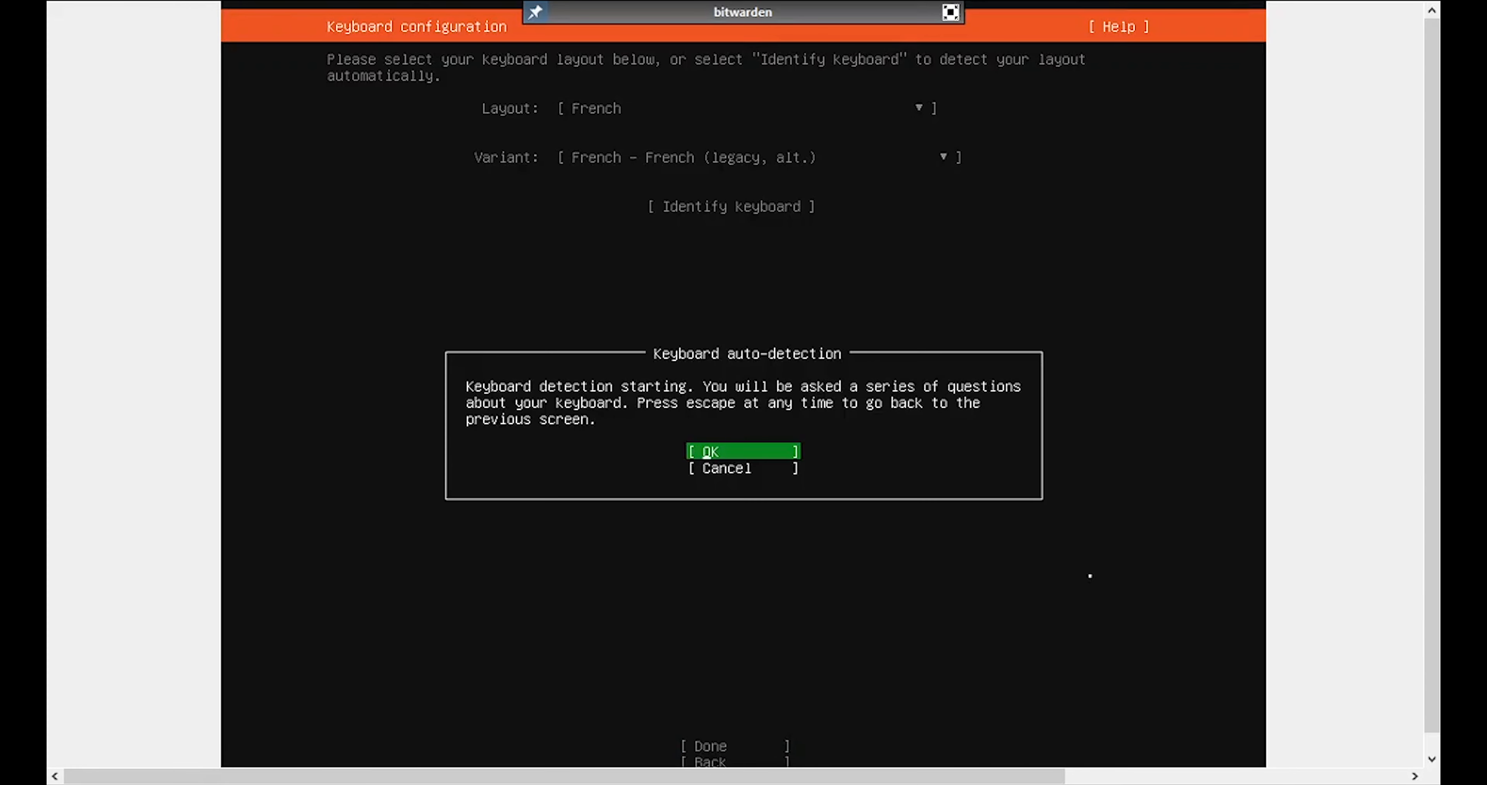
key(Return)
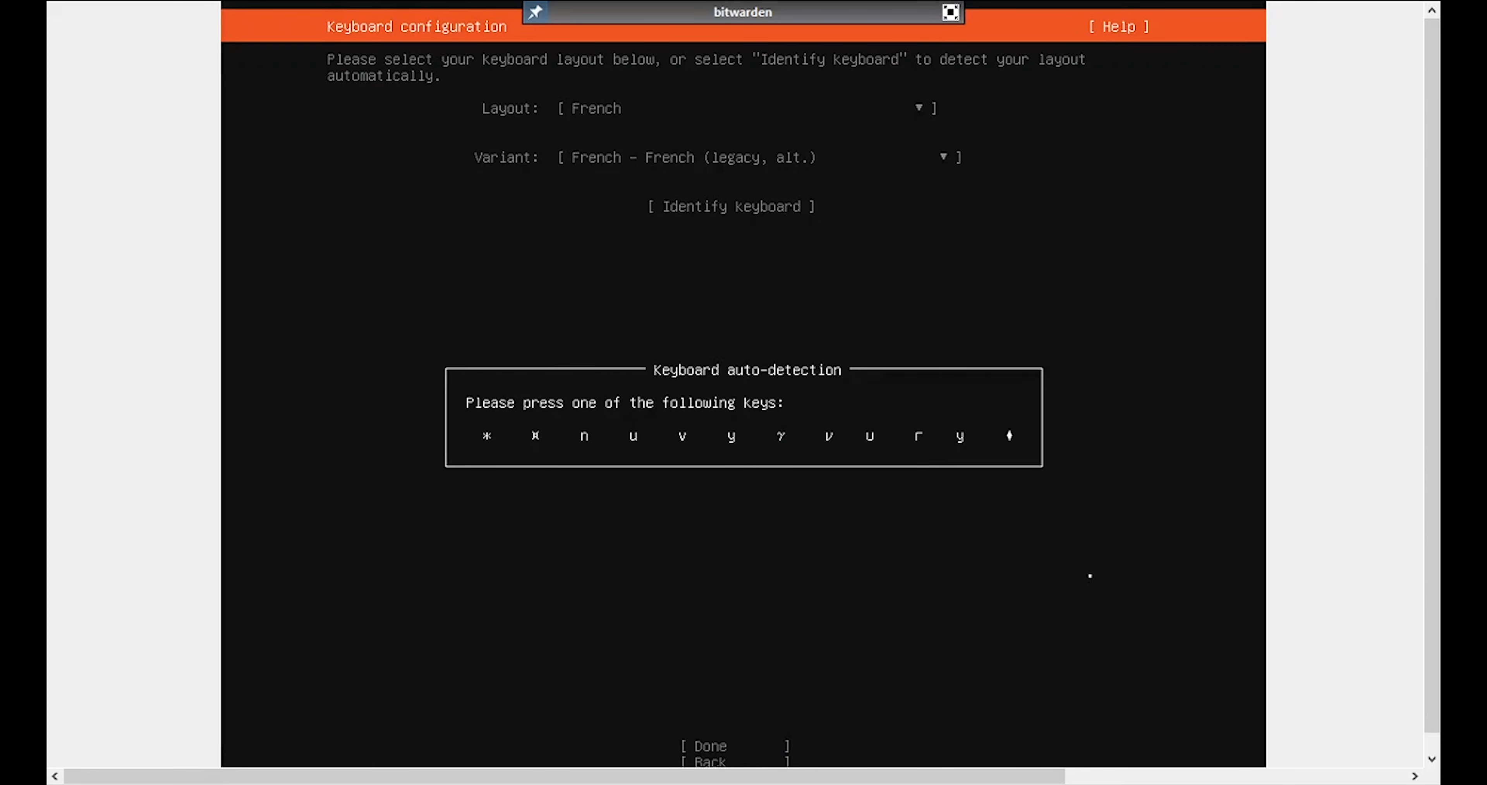
Answer the keyboard detection with the u and w keys and No for @ and ä, then accept the French layout
key(u)
key(w)
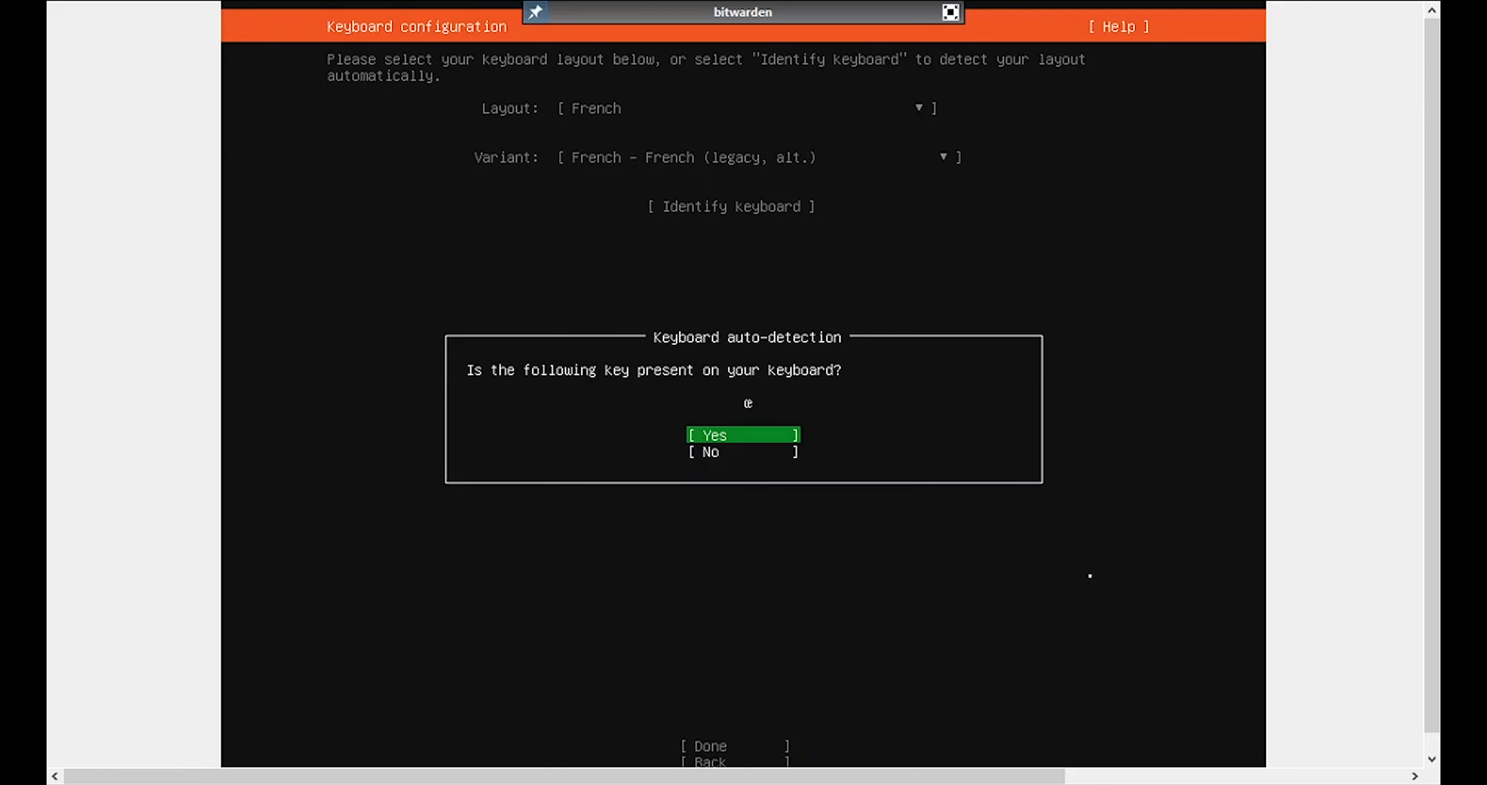
key(Down)
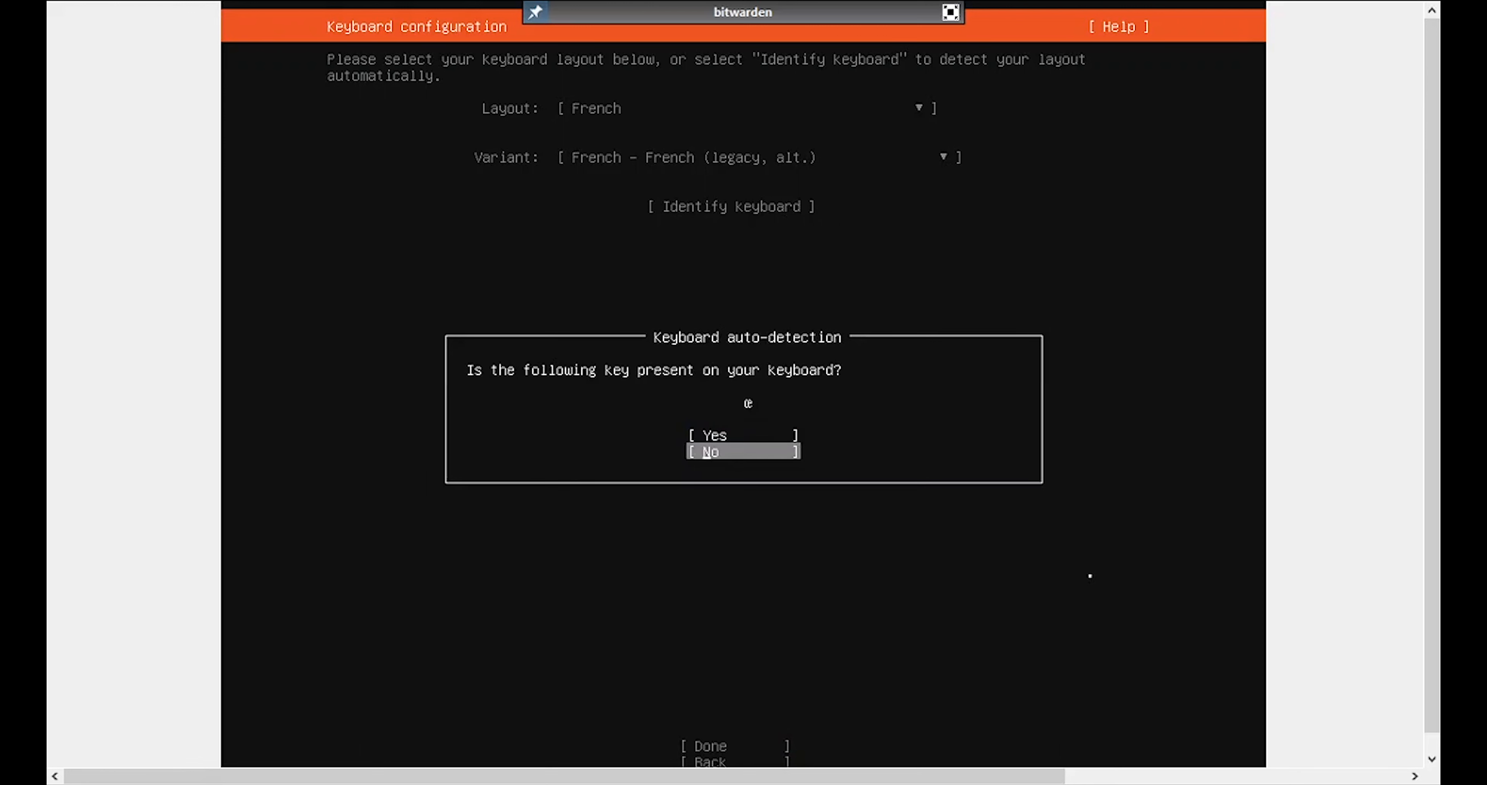
key(Return)
key(Up)
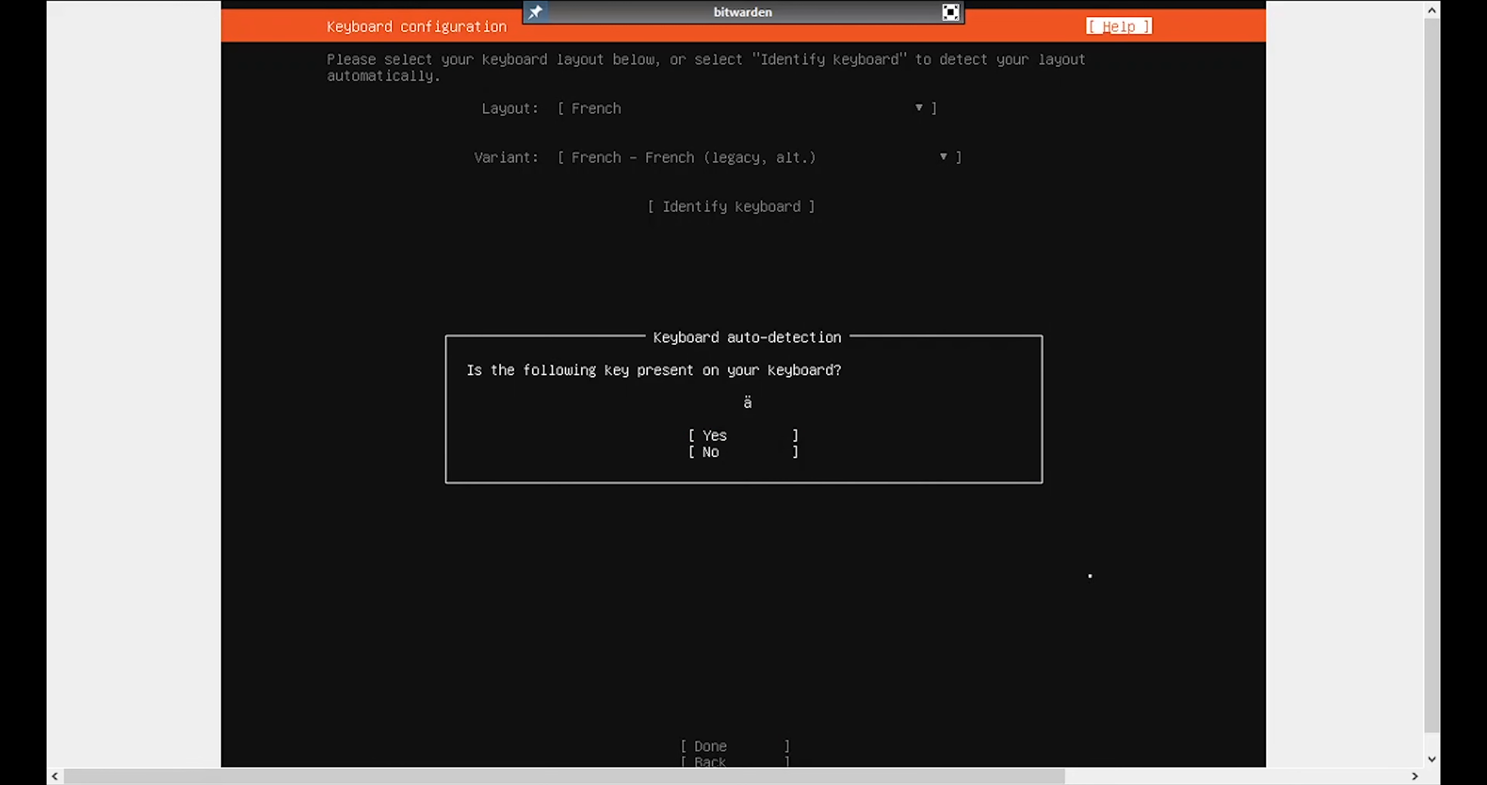
key(Down)
key(Up)
key(Down)
key(Down)
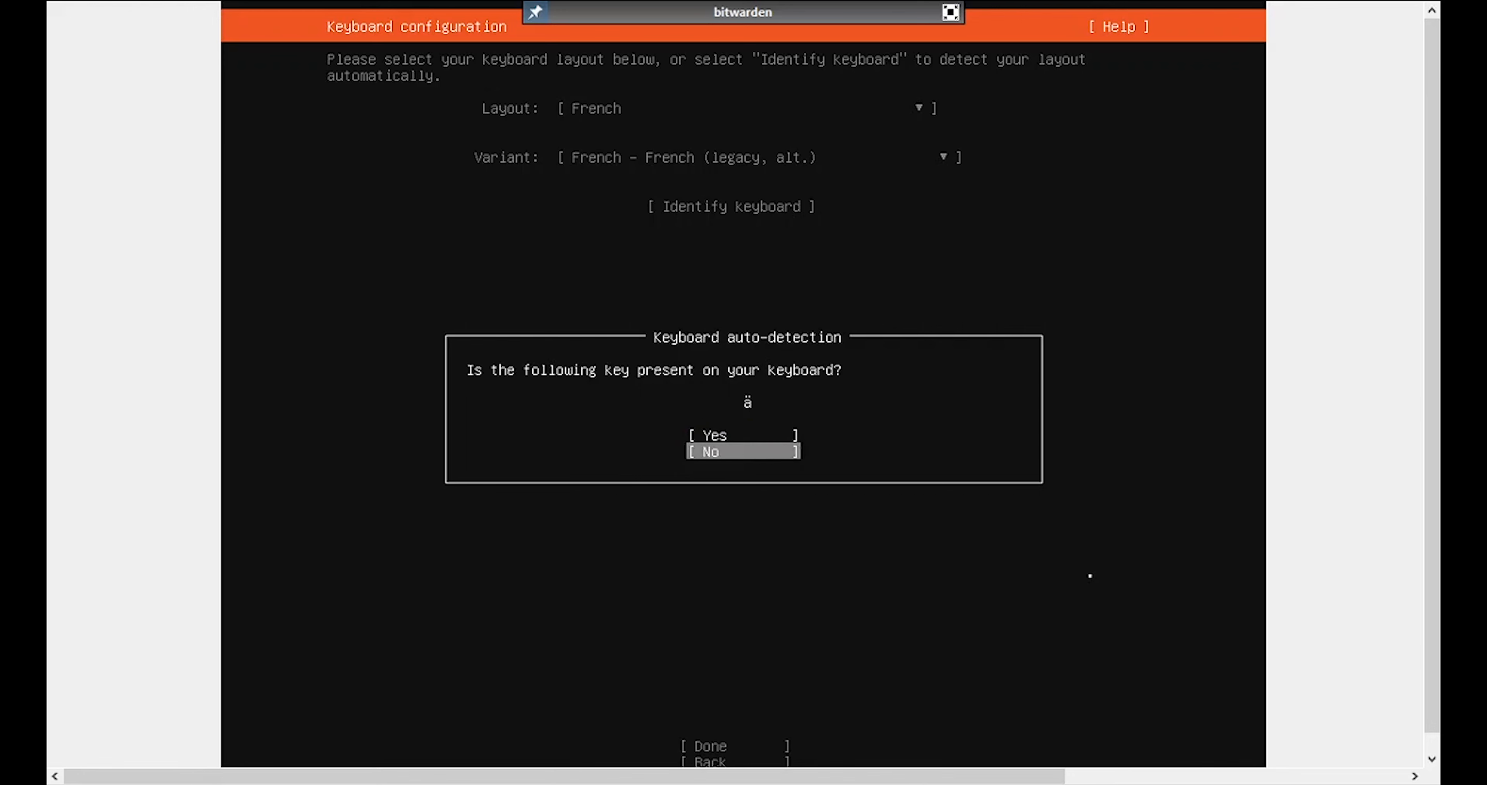
key(Return)
key(Return)
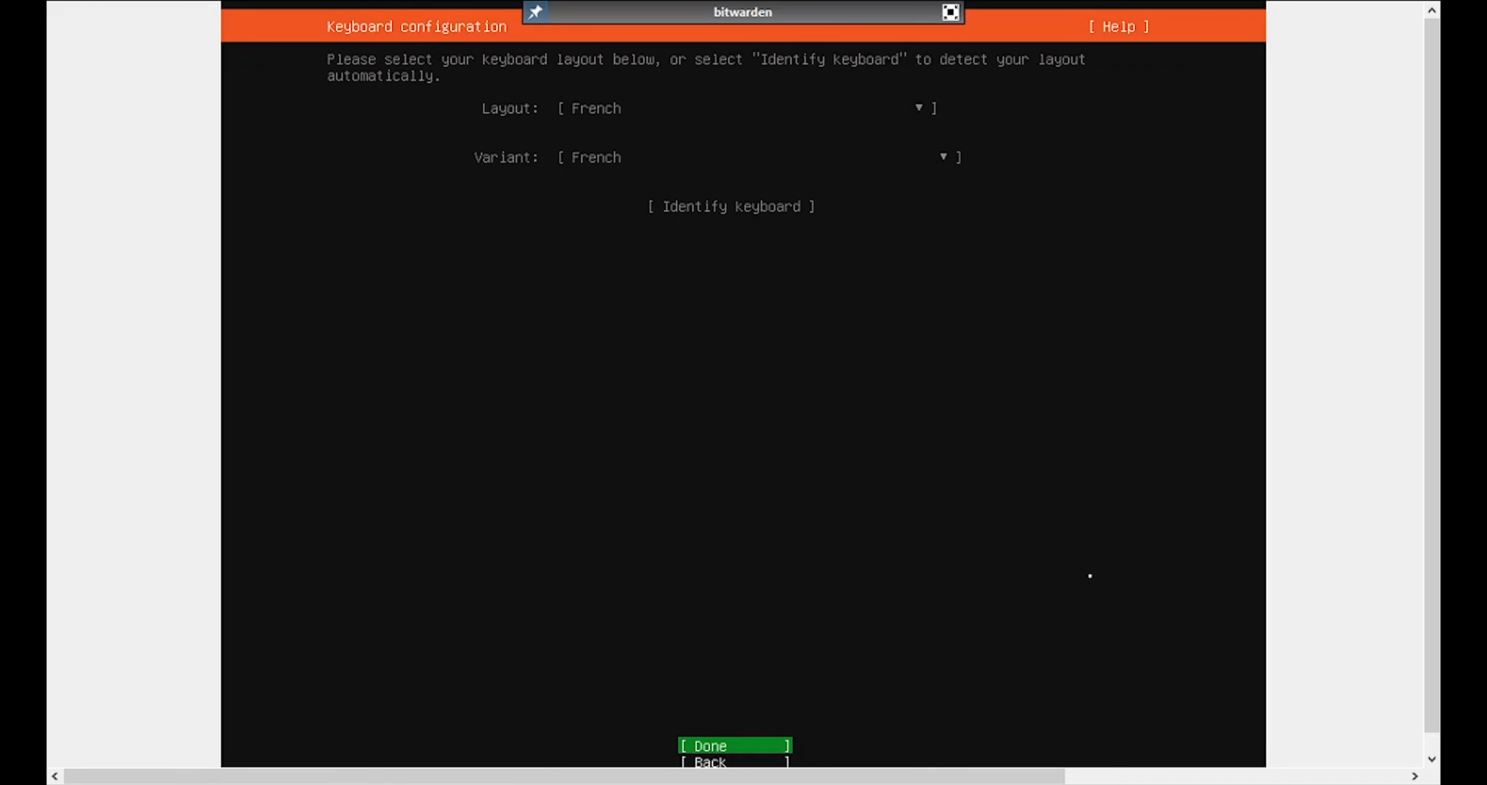
key(Return)
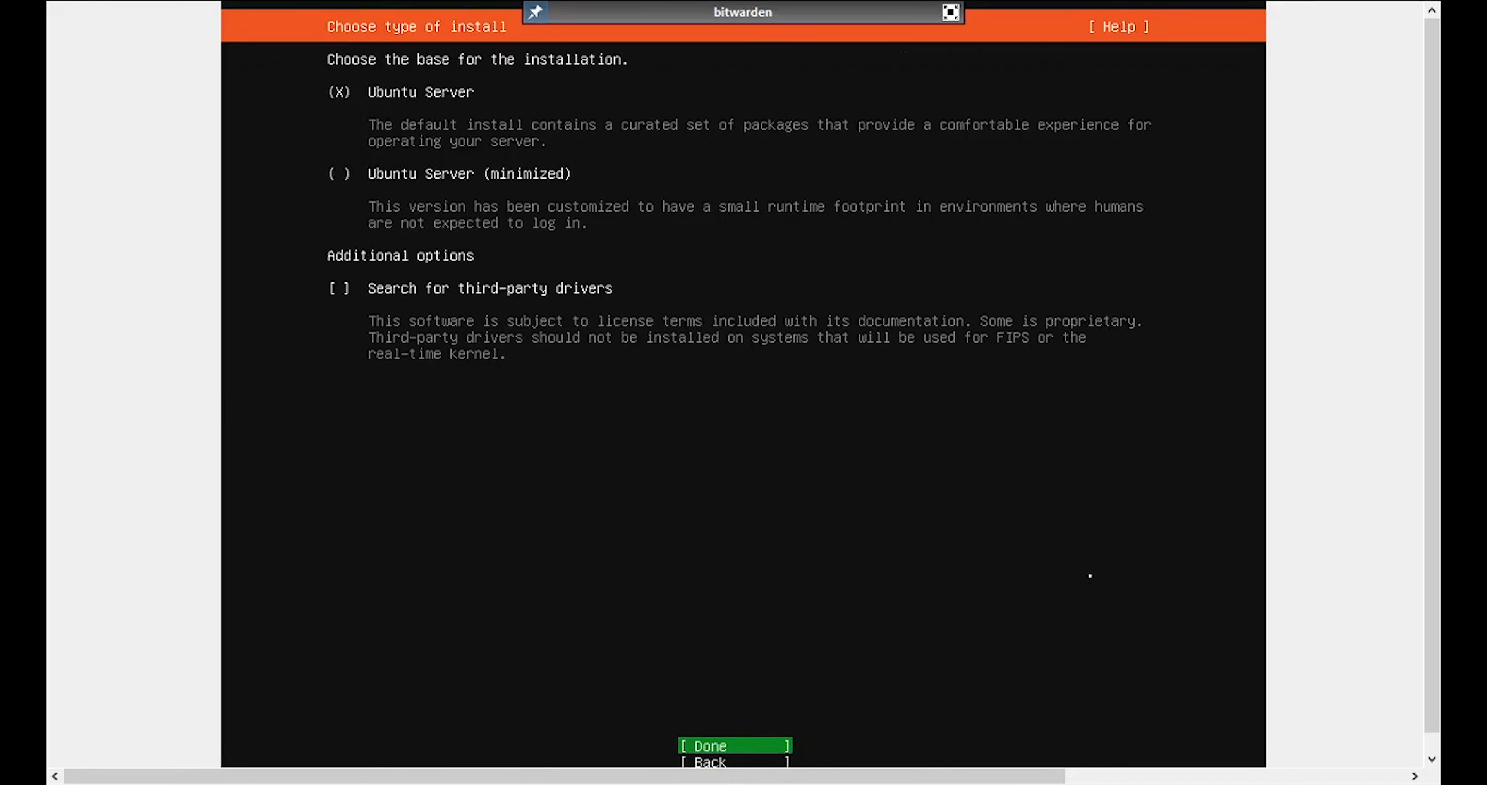
Keep the Ubuntu Server base and the default network and archive mirror settings, choosing to continue despite the running mirror check
key(Return)
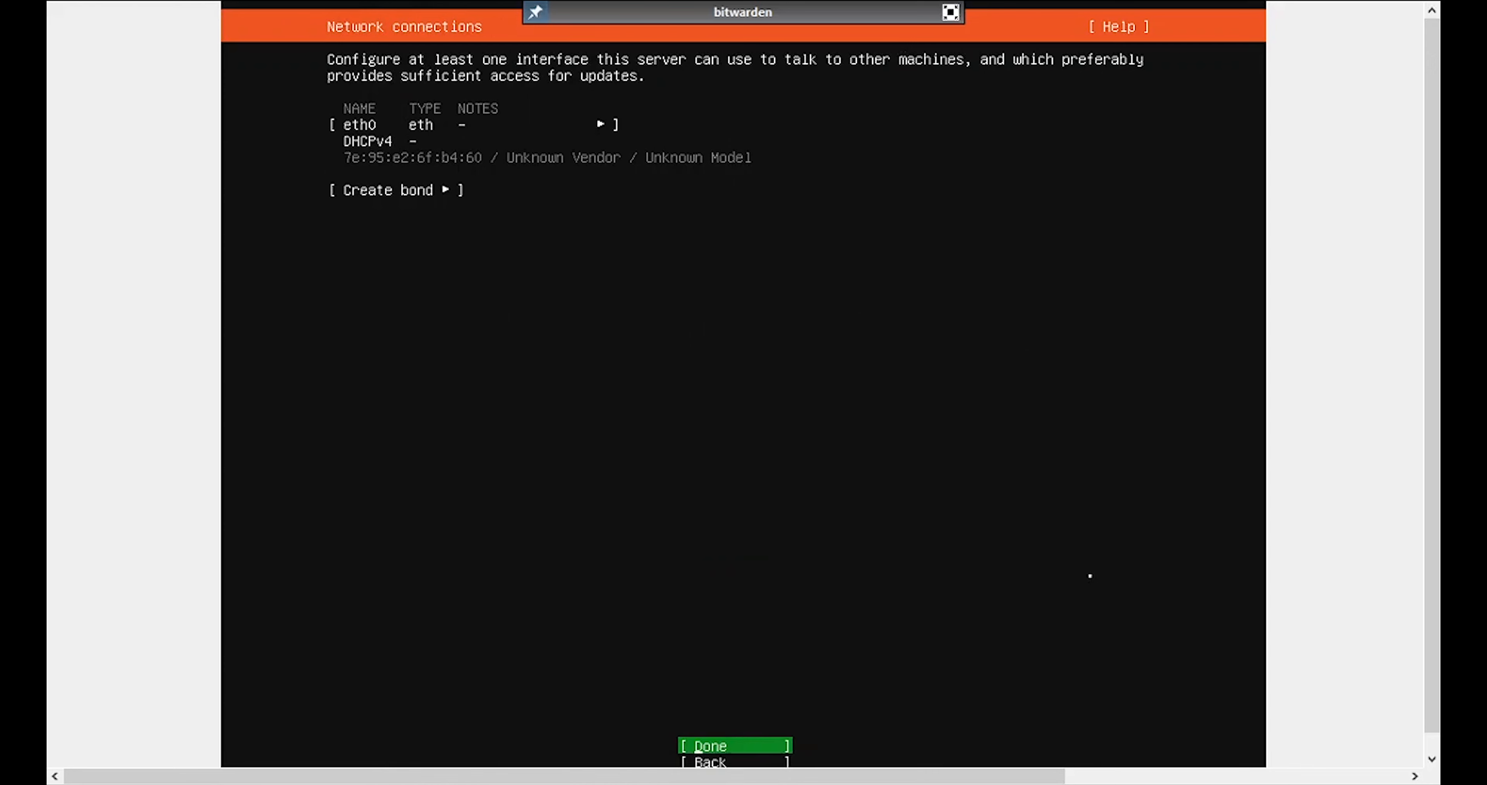
key(Return)
key(Return)
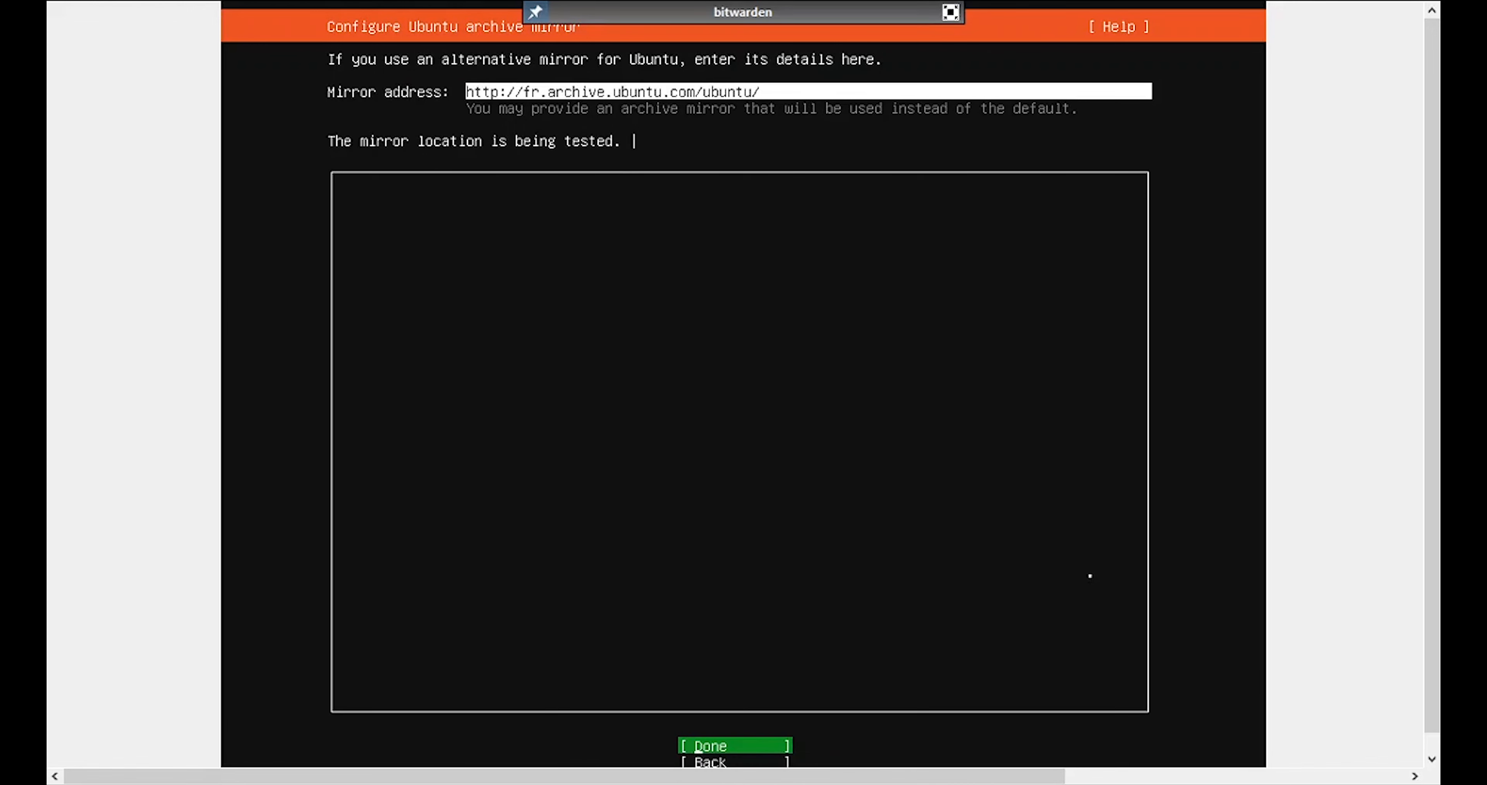
key(Return)
key(Down)
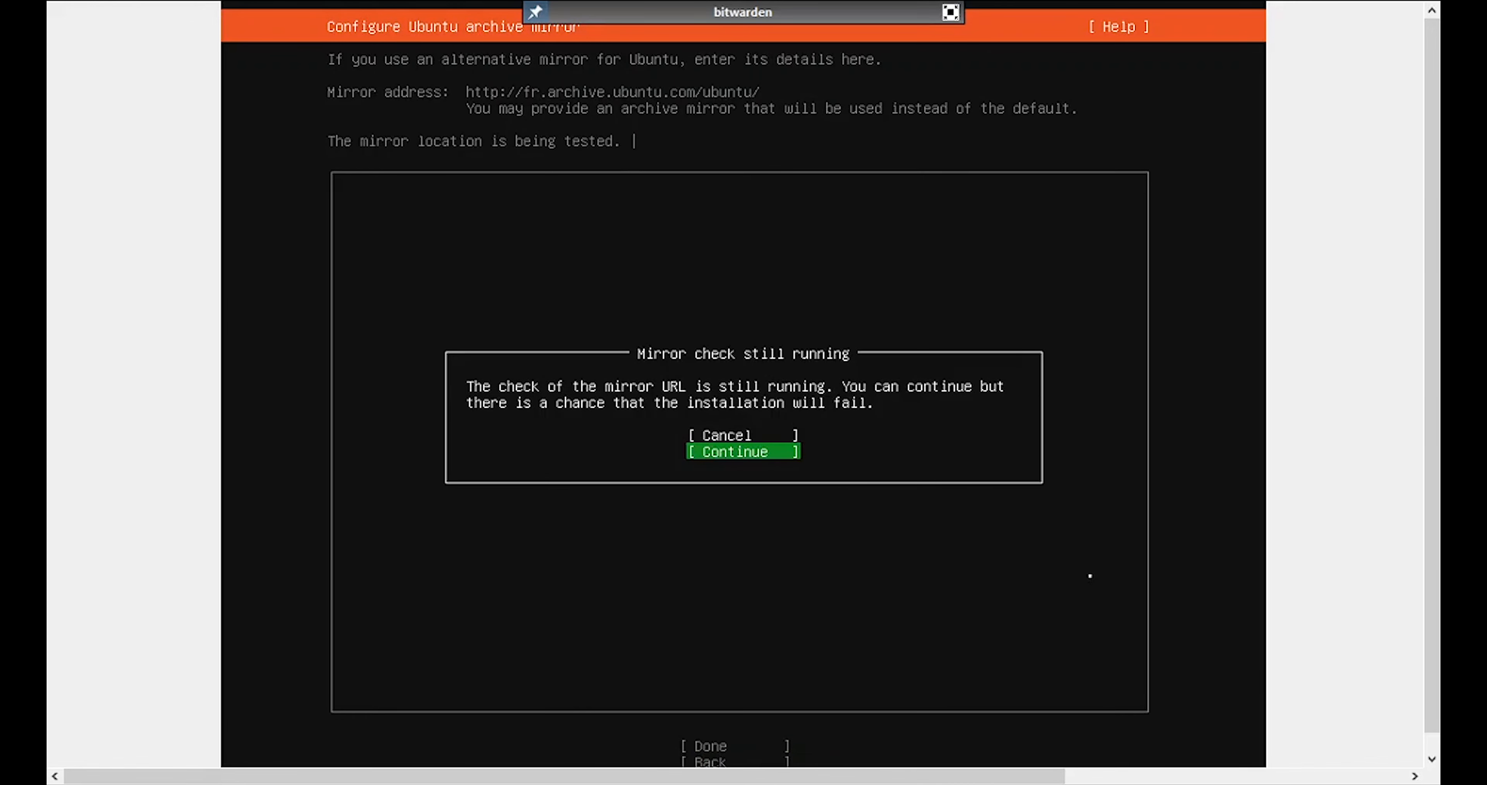